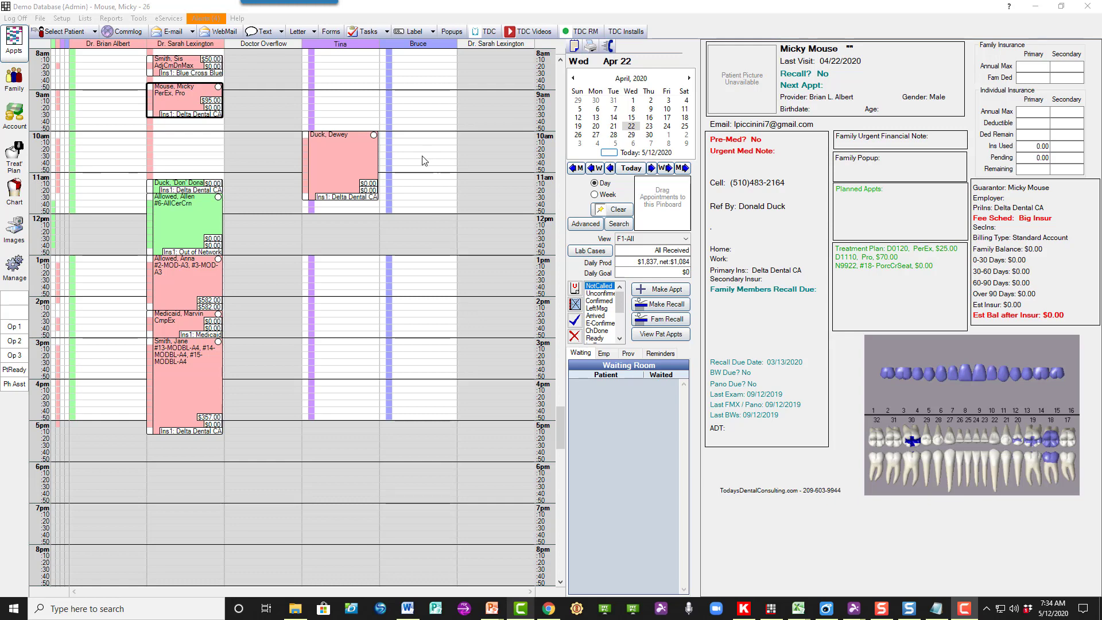
Start an email to the selected patient with the COVID 19 template and open its COVID Patient Safety Survey link
left_click(174, 32)
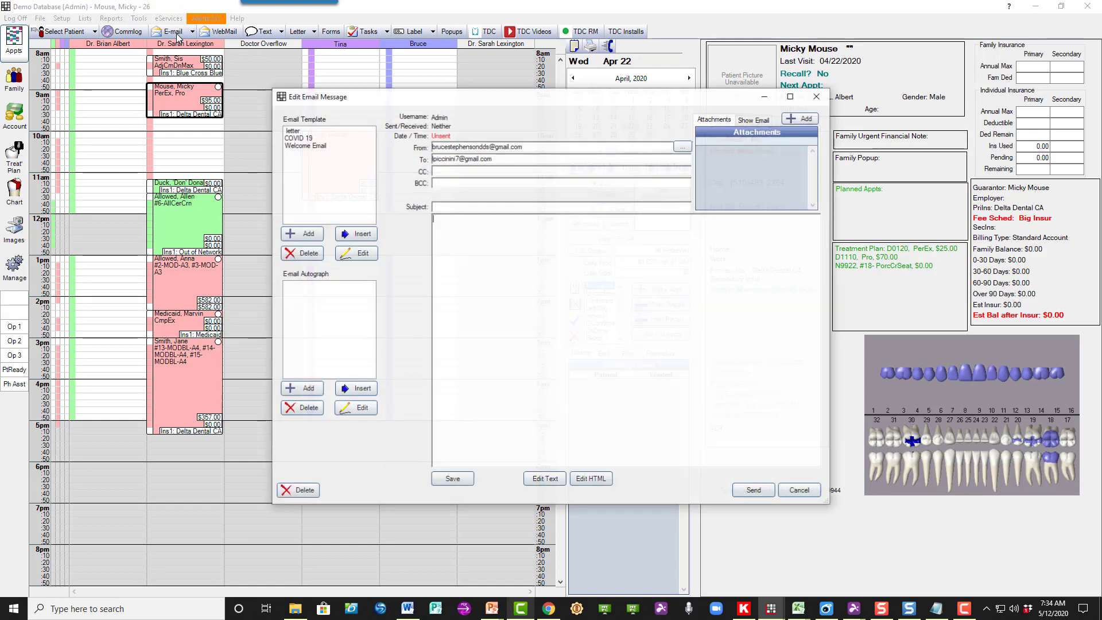
left_click(301, 142)
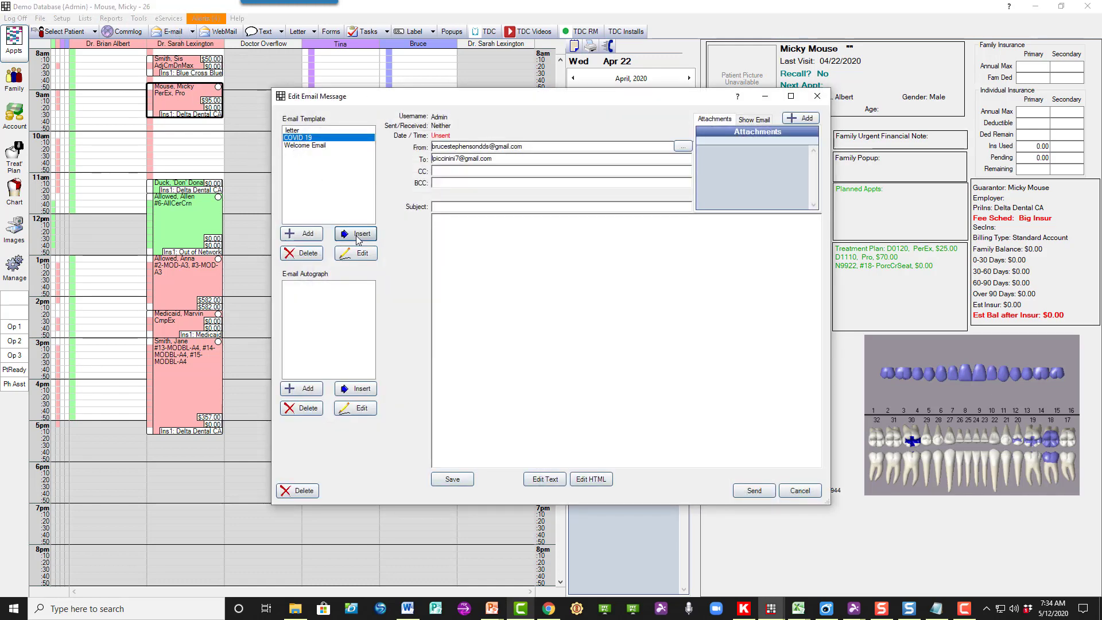
left_click(356, 235)
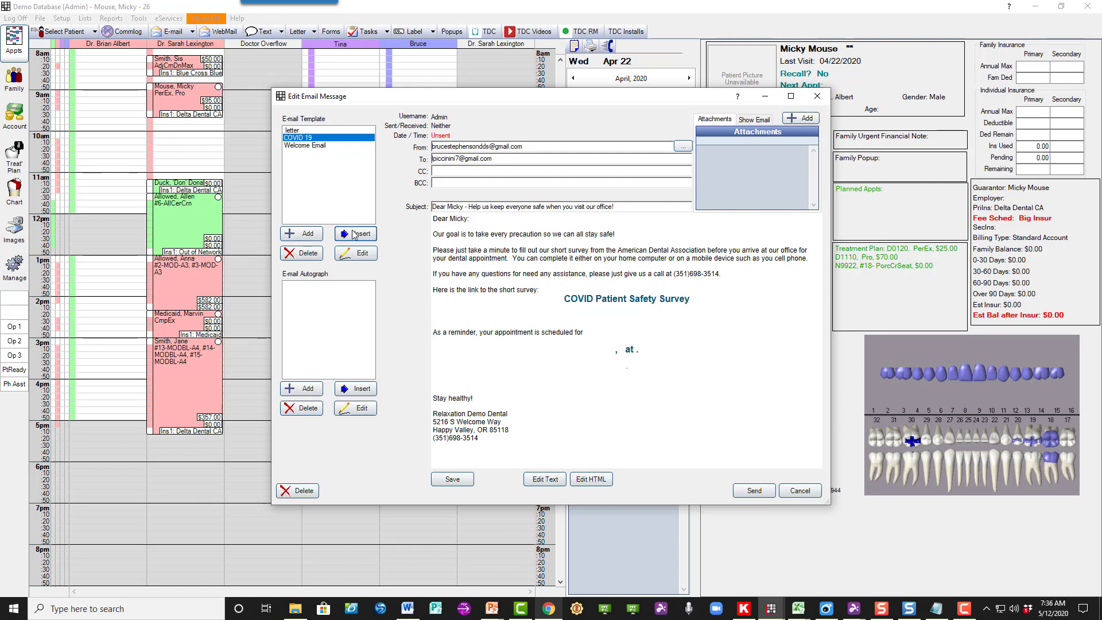
left_click(577, 301)
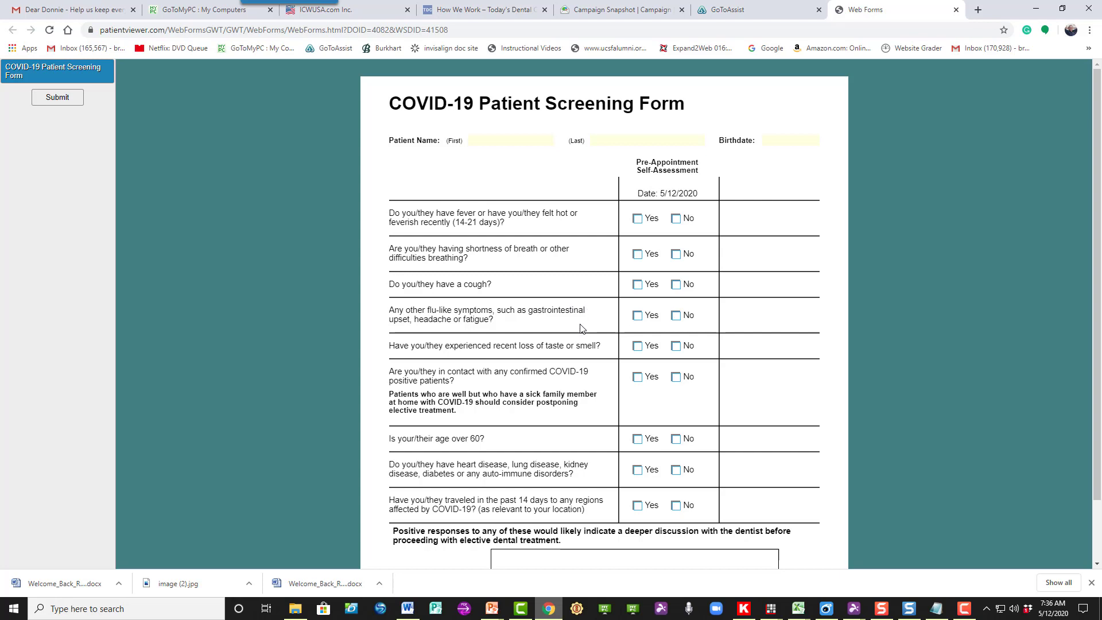
Answer No to the first six screening questions, from fever through contact with confirmed COVID-19 positive patients
left_click(676, 218)
left_click(677, 254)
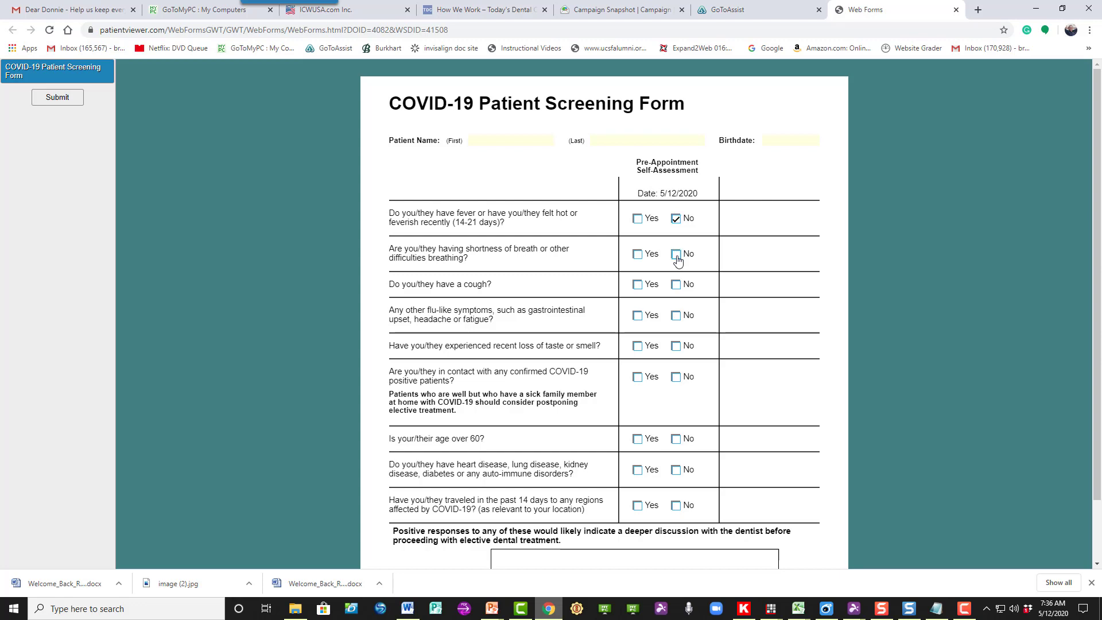
left_click(676, 285)
left_click(677, 316)
left_click(677, 347)
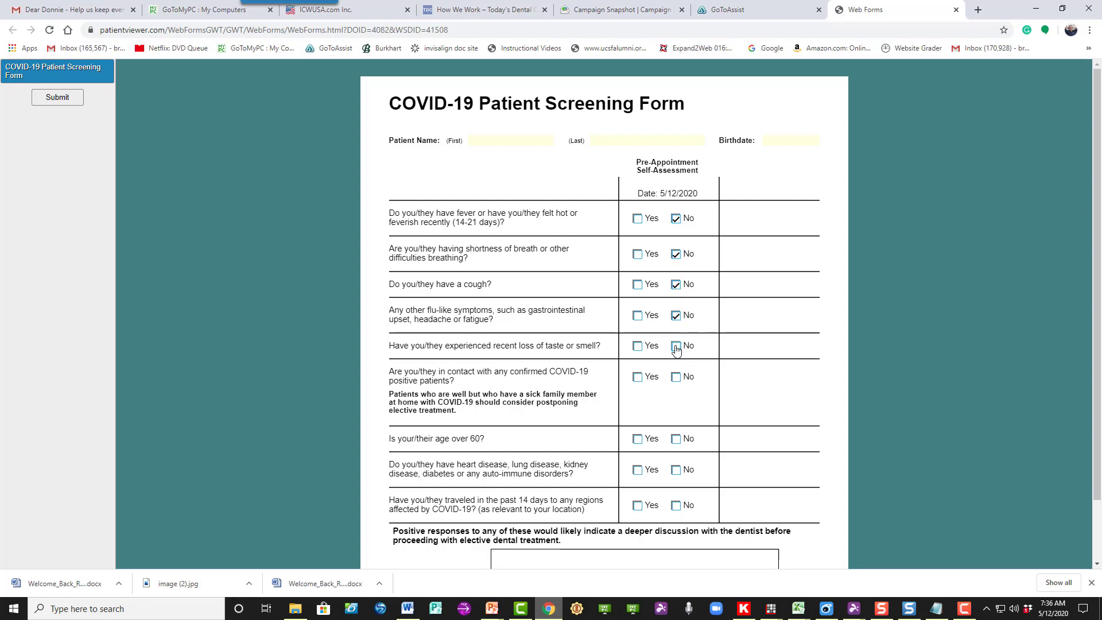
left_click(676, 377)
Add a hand-drawn signature to the screening form and try to submit it
scroll(751, 323, "down", 2)
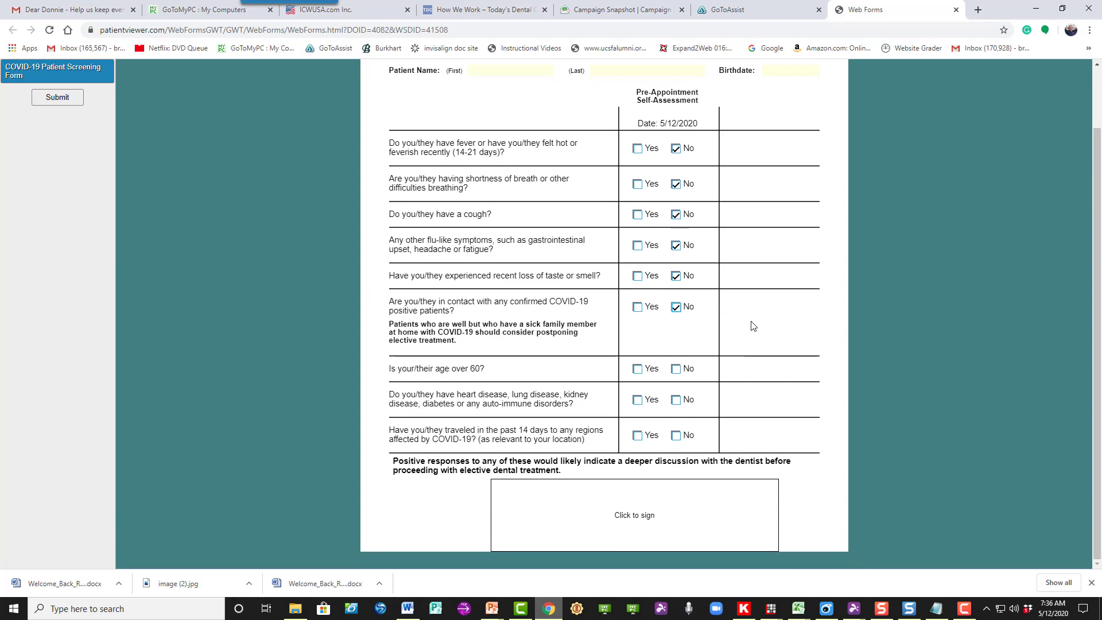
left_click(586, 527)
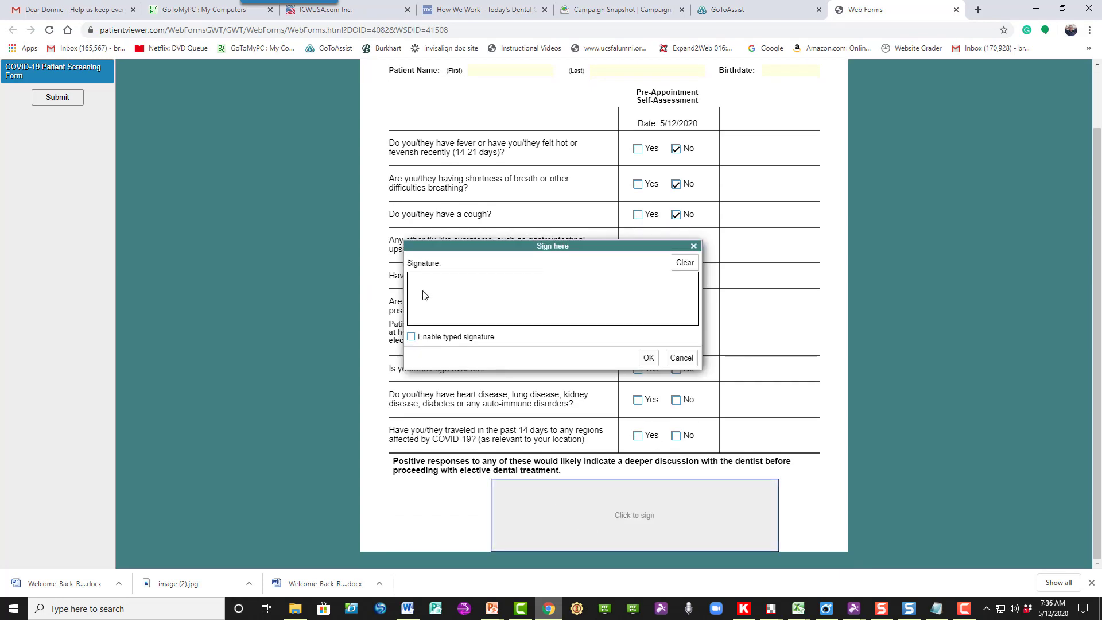
left_click_drag(423, 290, 531, 295)
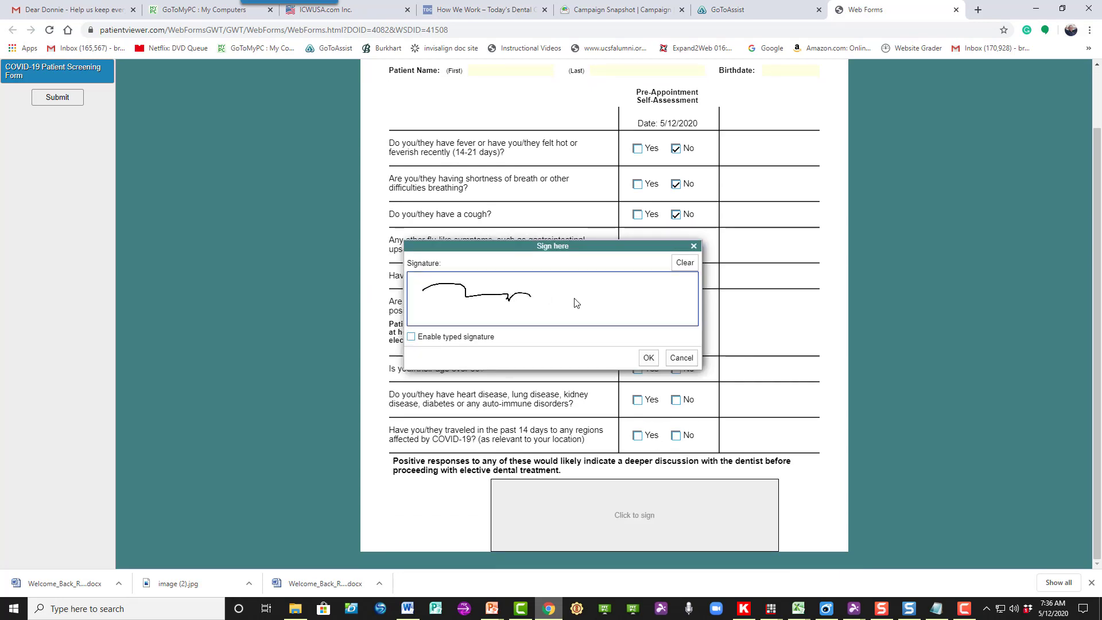
left_click(648, 358)
scroll(628, 391, "up", 2)
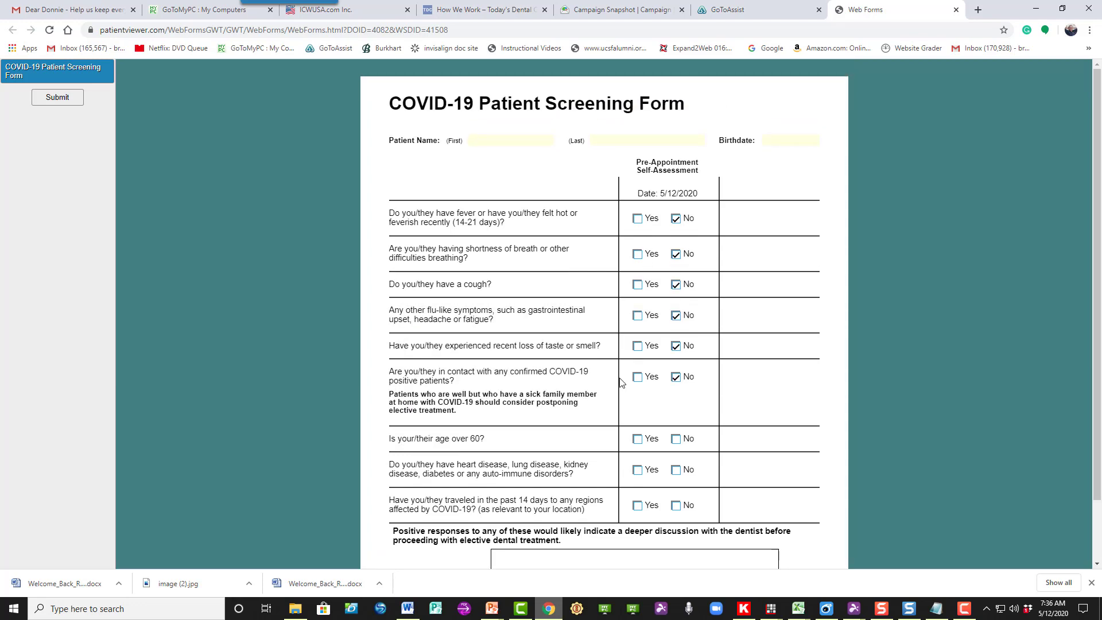
left_click(42, 99)
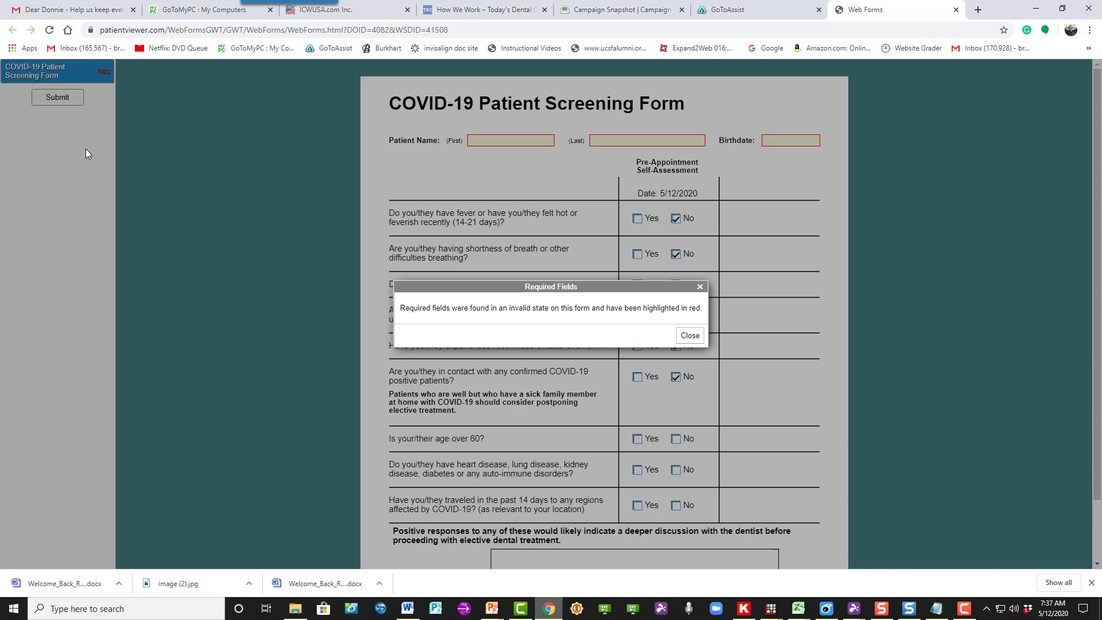
left_click(689, 336)
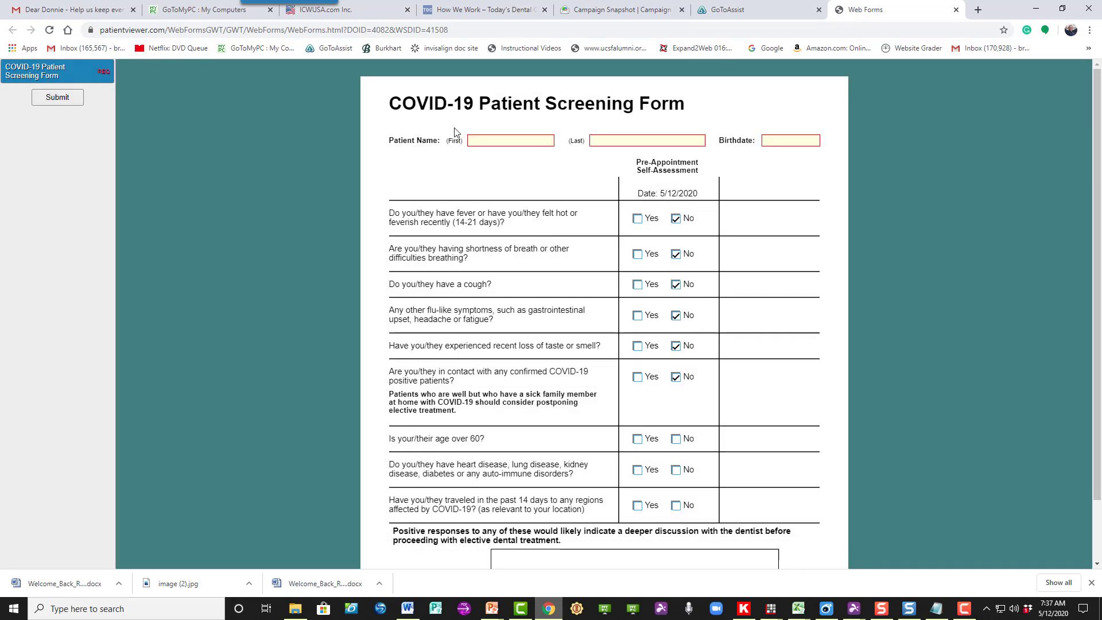
Fill in the patient's first and last name in the form's required name fields
left_click(481, 141)
type("Donald")
key("Tab")
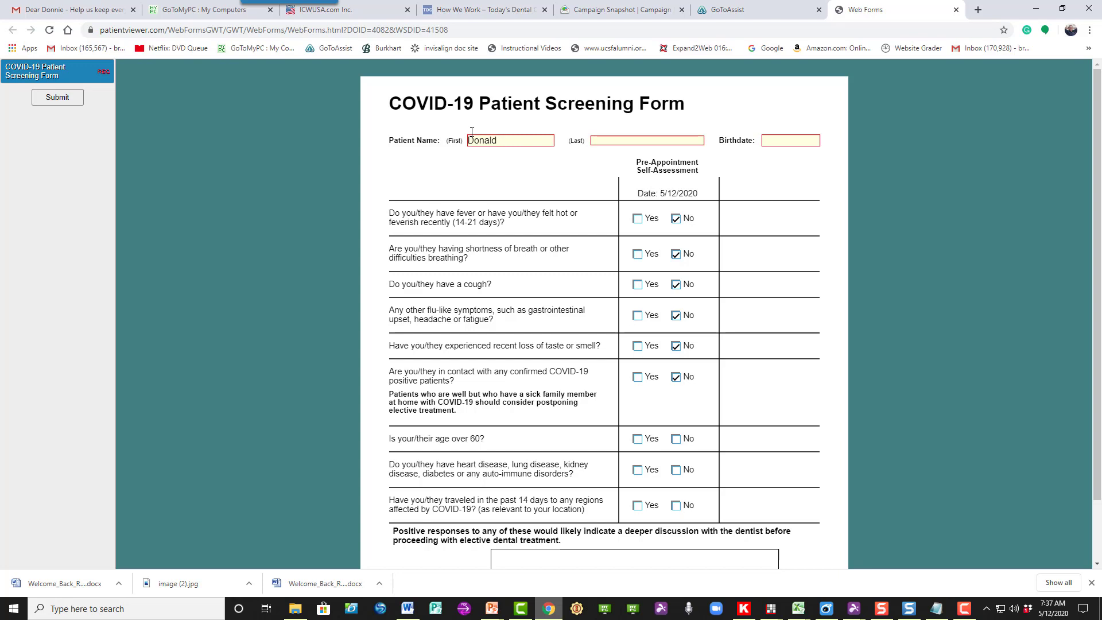
type("Duck")
key("Tab")
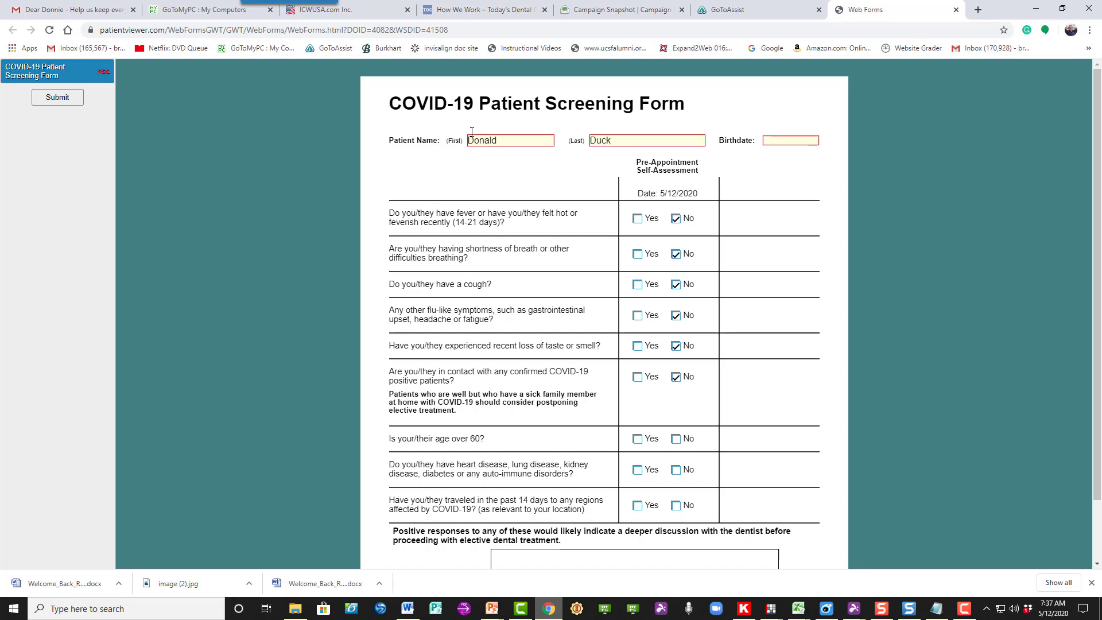
Enter the patient's birthdate, submit the completed COVID-19 Patient Screening Form and close its page
left_click(797, 139)
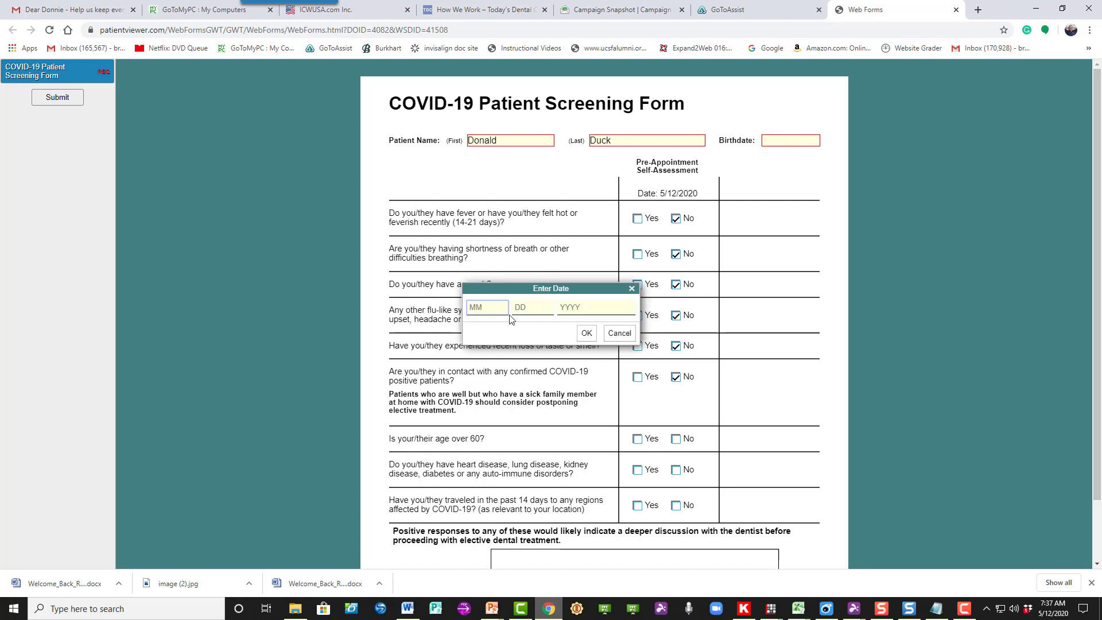
type("05")
type("1")
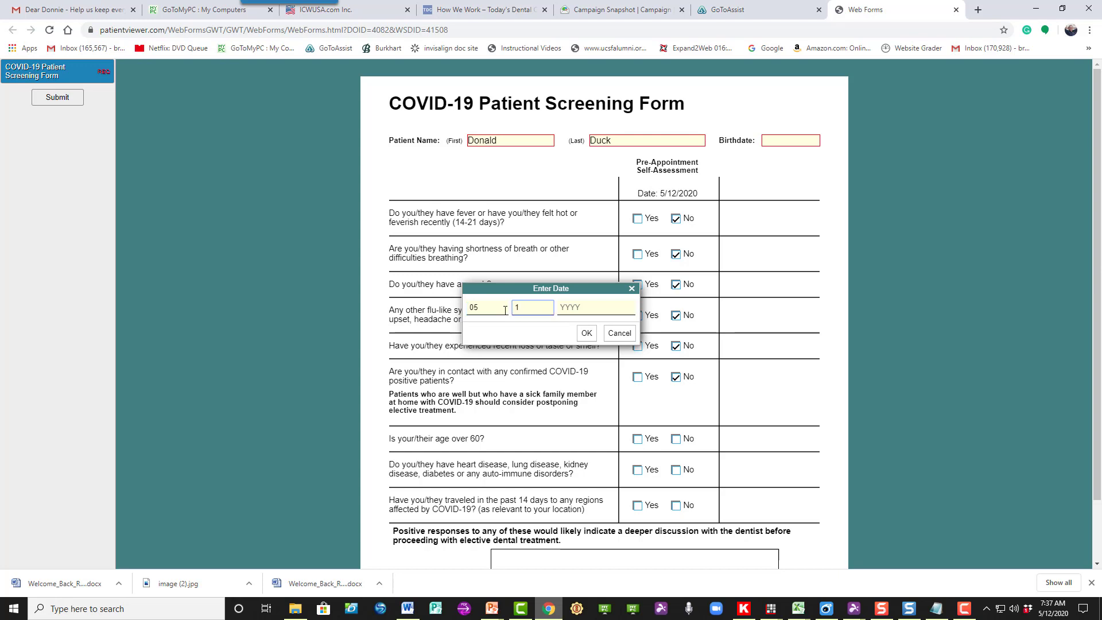
type("8")
type("19")
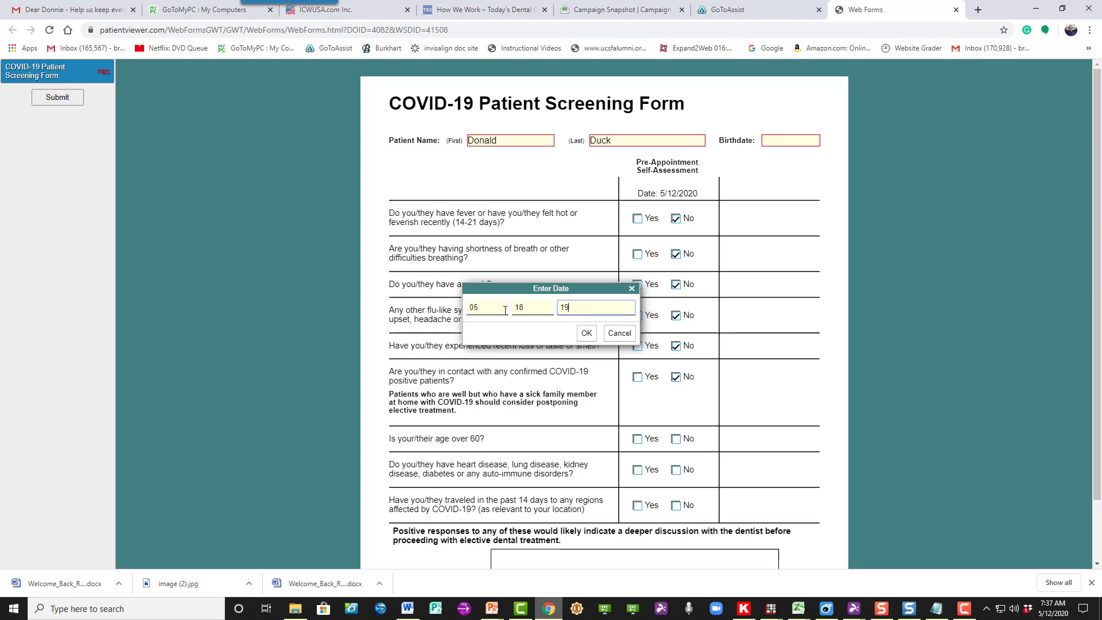
type("66")
left_click(586, 335)
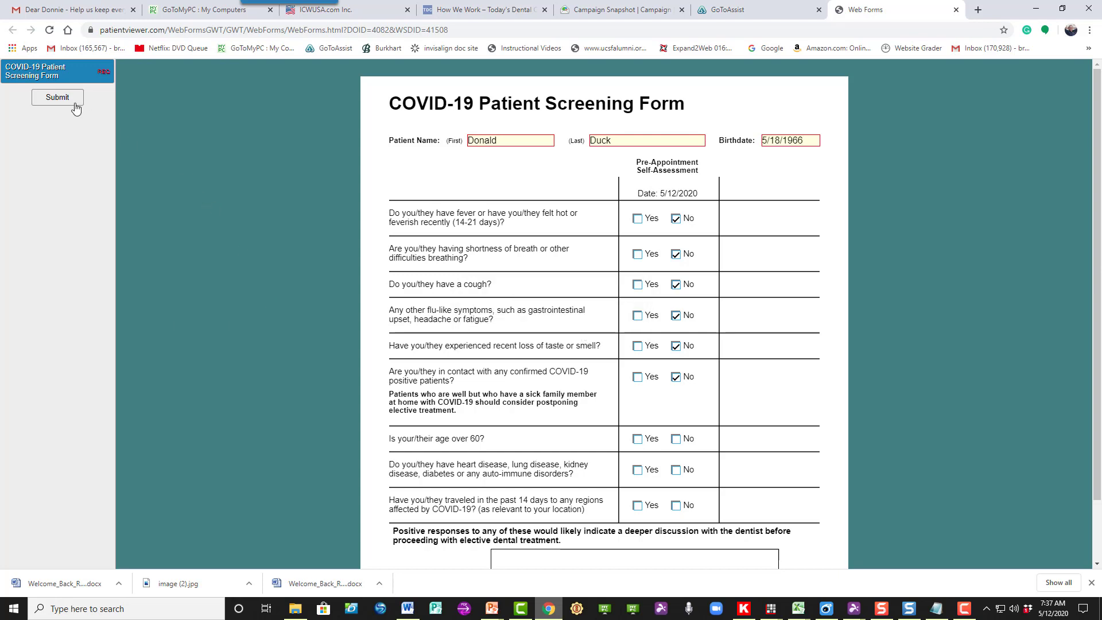
left_click(49, 98)
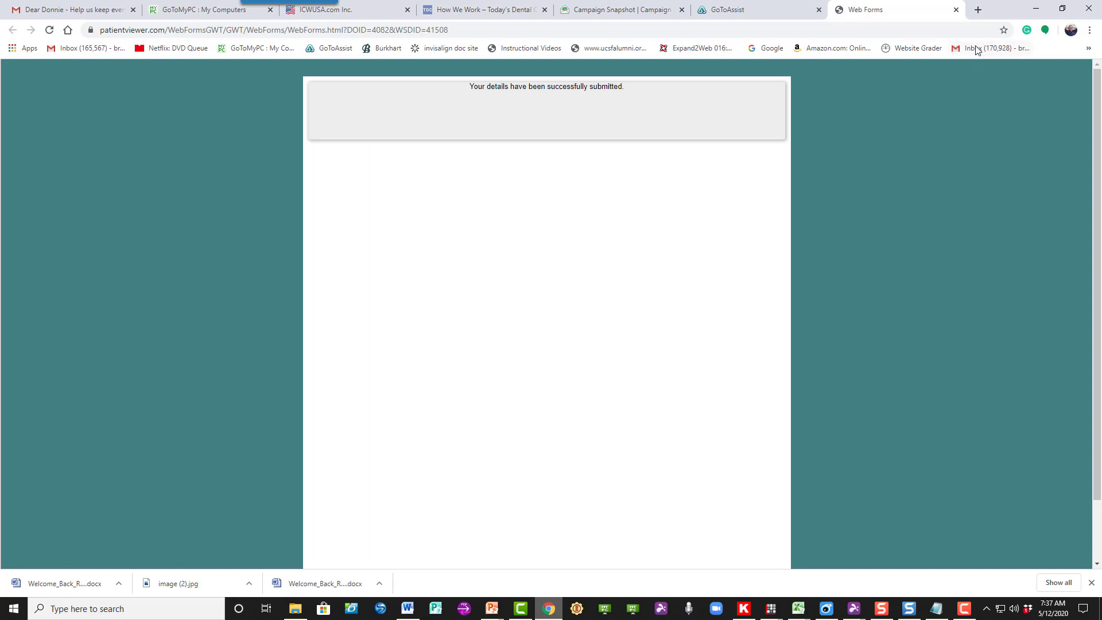
left_click(956, 9)
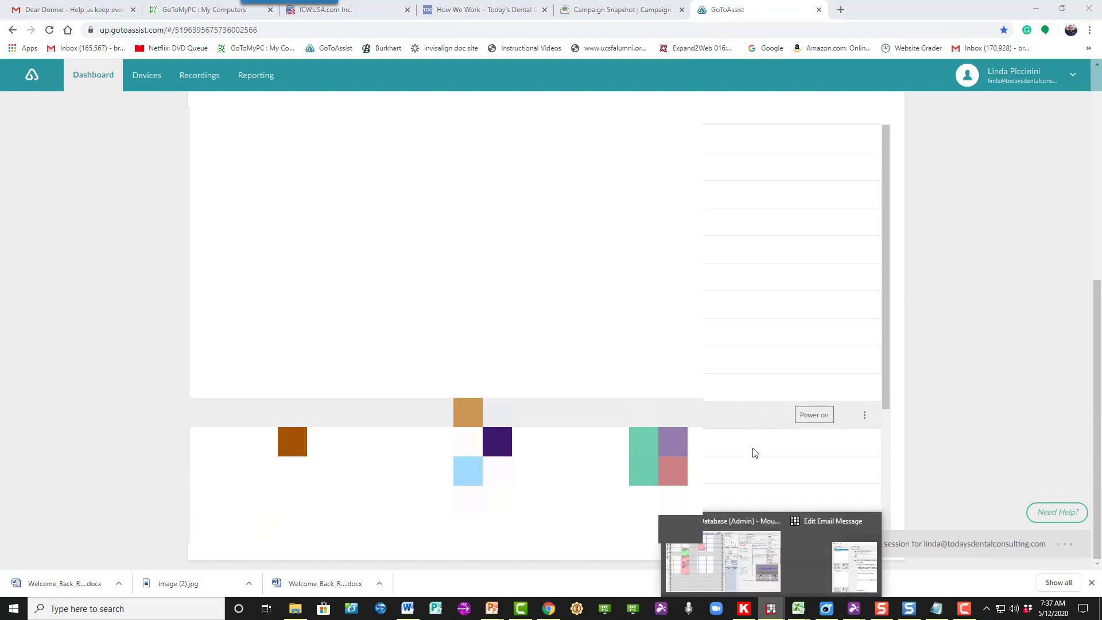
Switch to Open Dental, cancel the draft email and retrieve the new patient web forms from the server
left_click(738, 574)
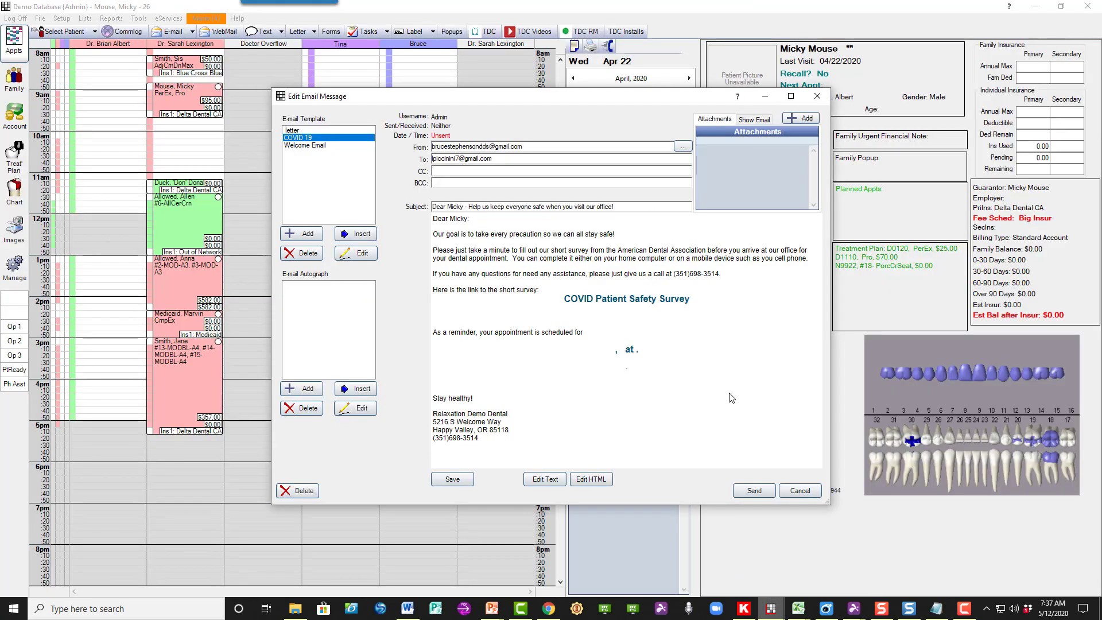
left_click(800, 492)
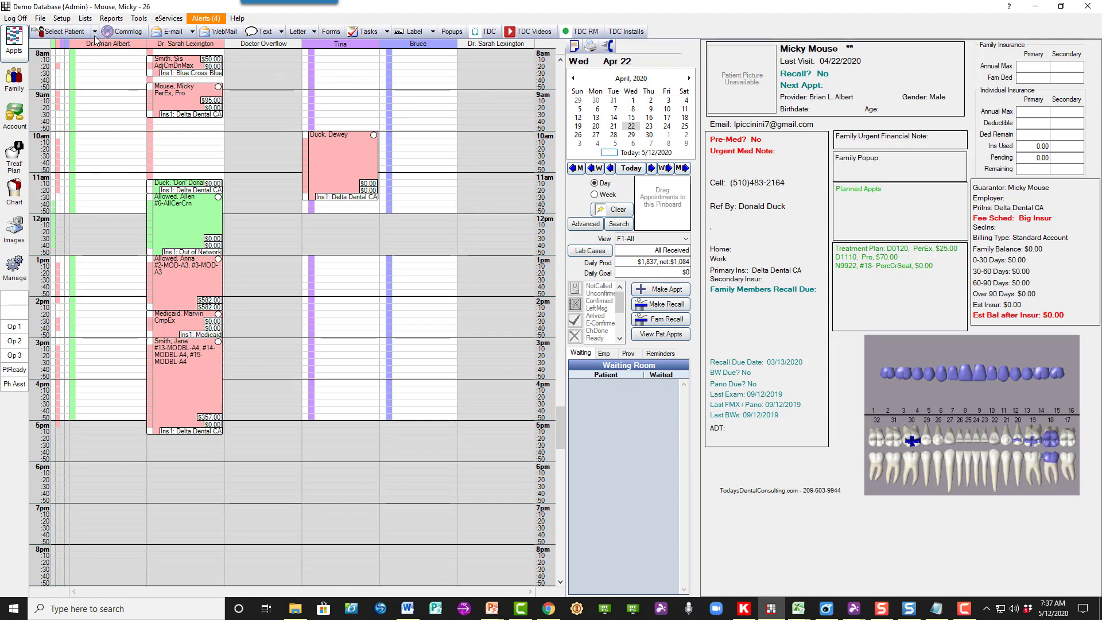
left_click(139, 18)
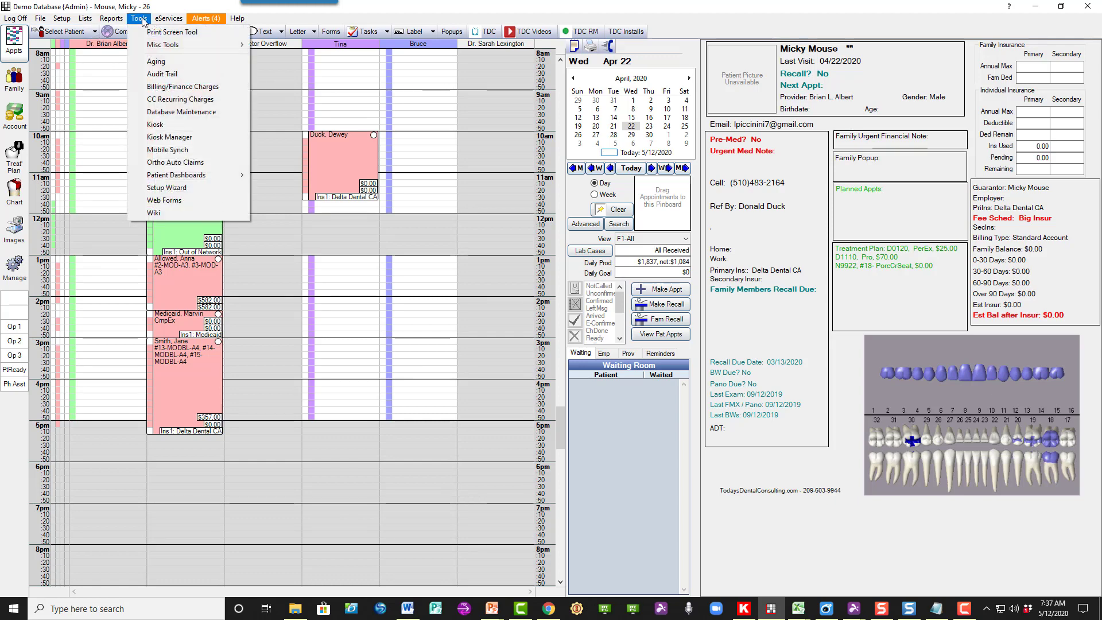
left_click(168, 200)
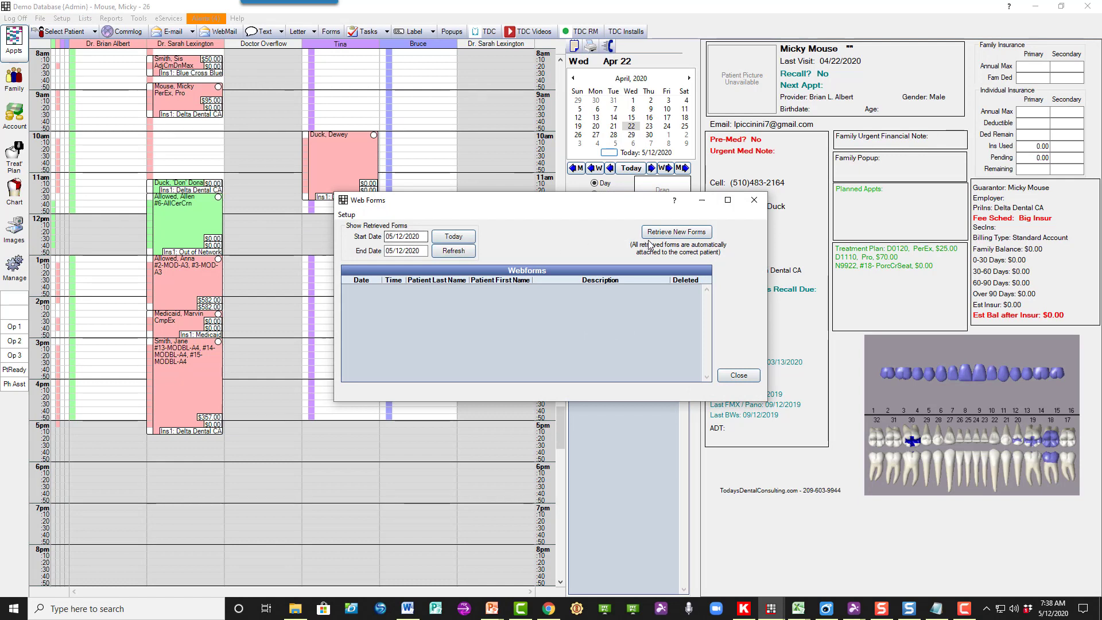
left_click(660, 232)
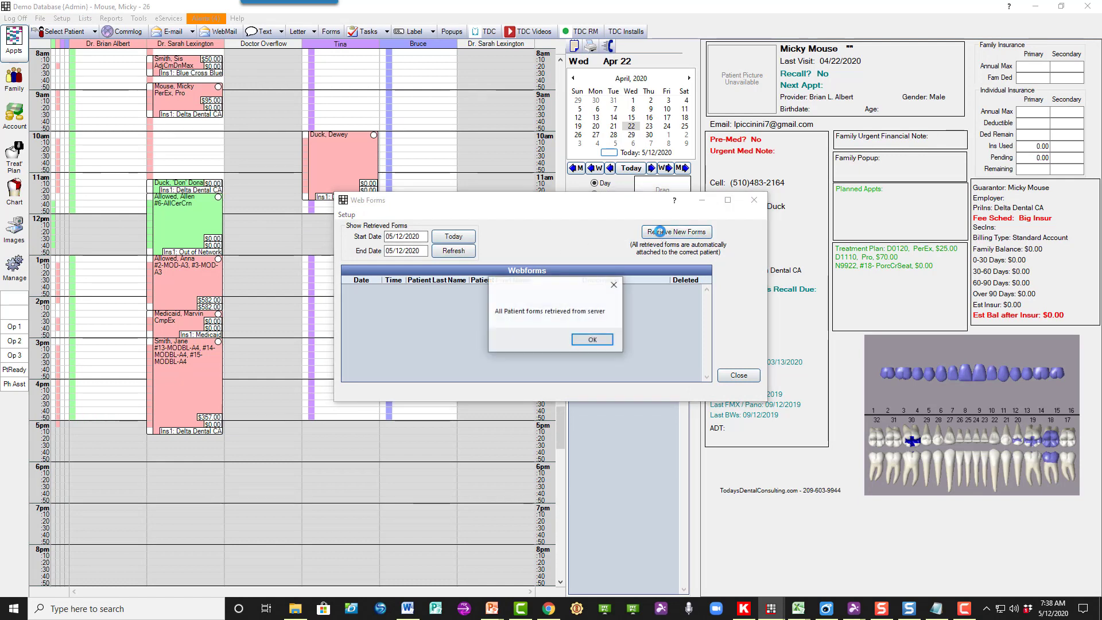
left_click(611, 340)
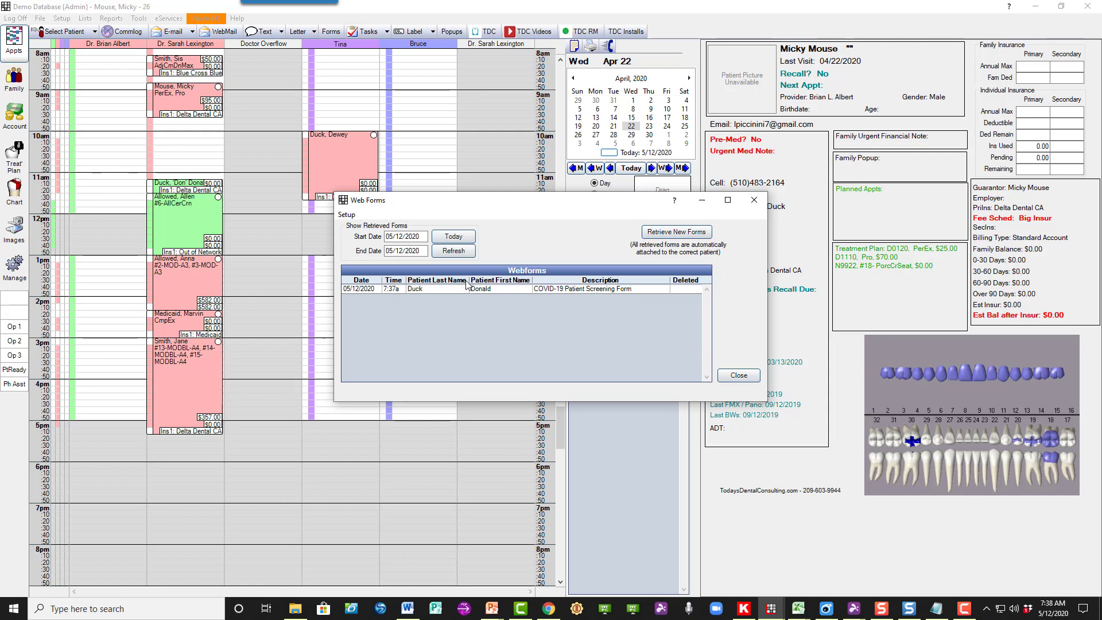
left_click(739, 376)
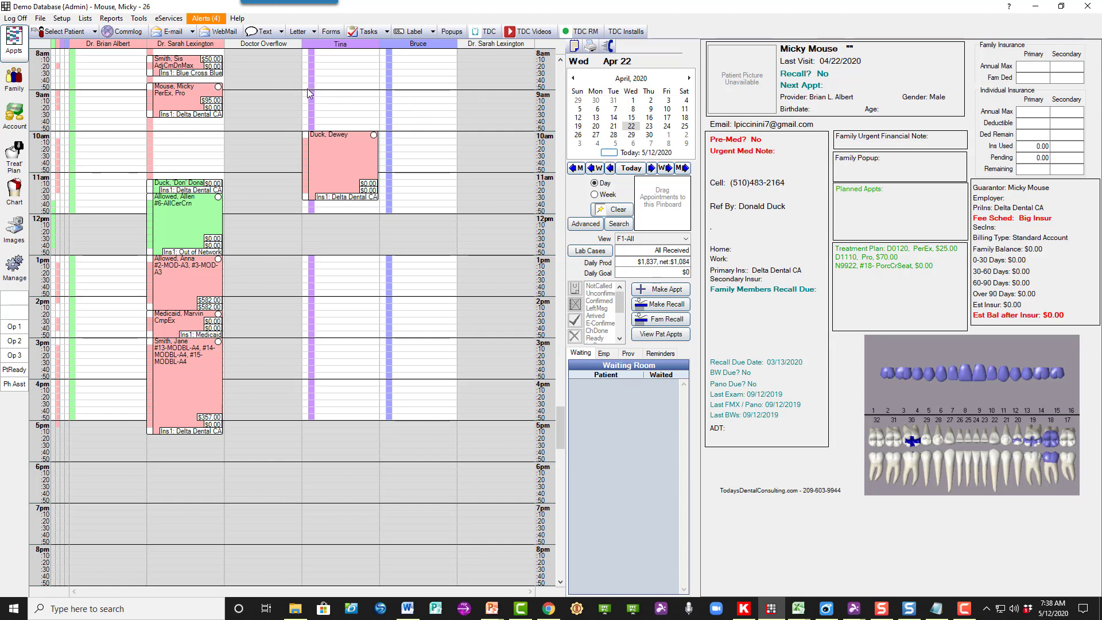
Review the 05/12/2020 COVID-19 Patient Screening Form, including answers and signature, in the forms list of the 11am patient
left_click(184, 184)
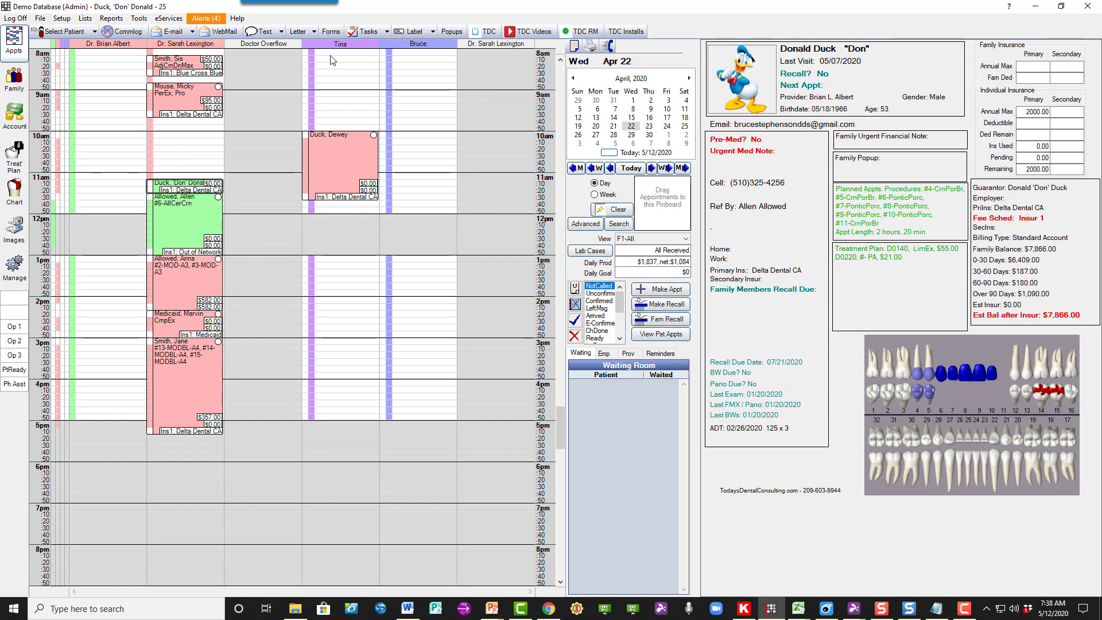
left_click(331, 32)
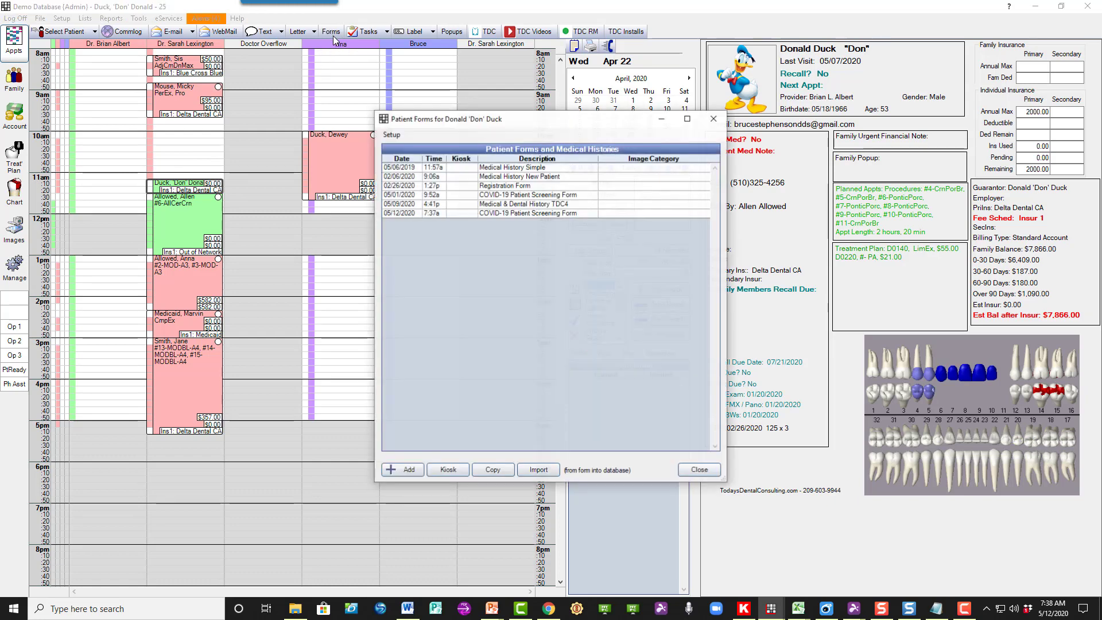
double_click(483, 215)
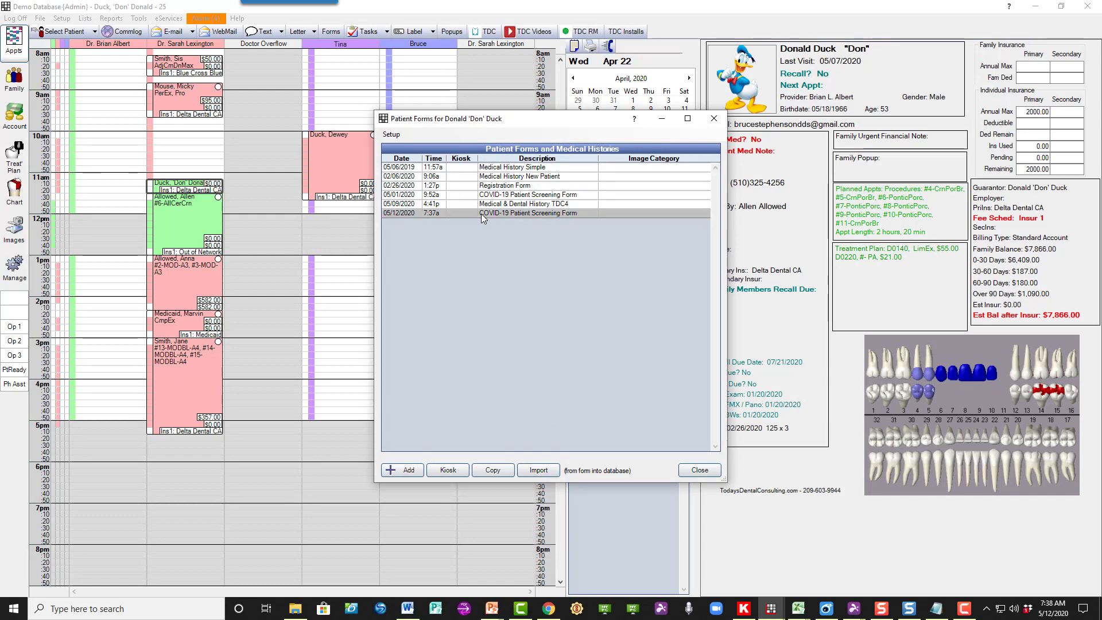
scroll(701, 204, "down", 3)
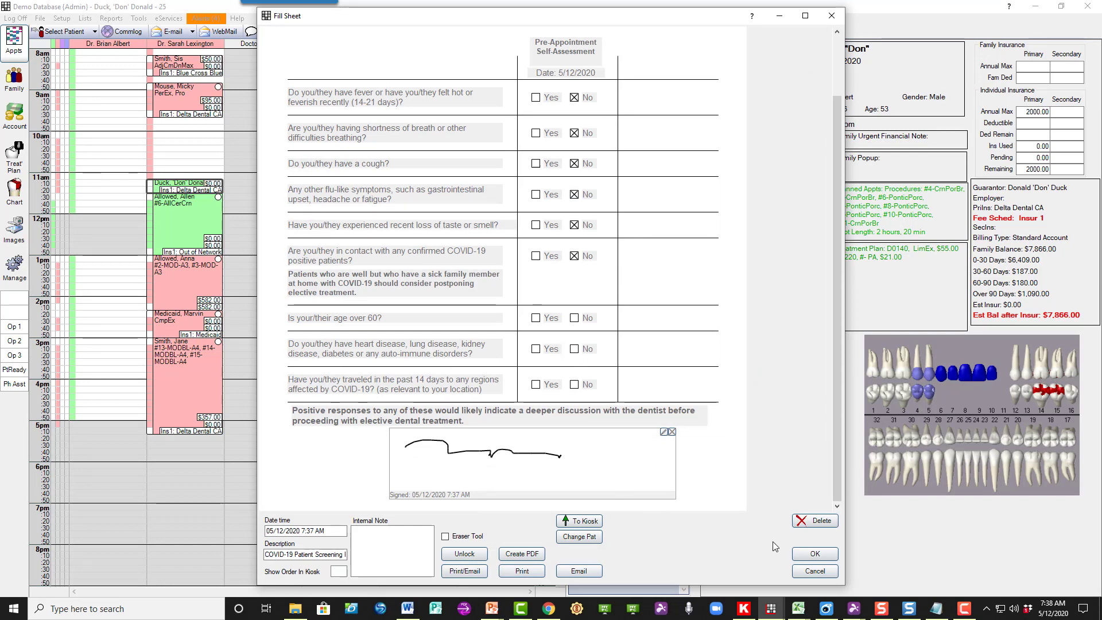
left_click(812, 571)
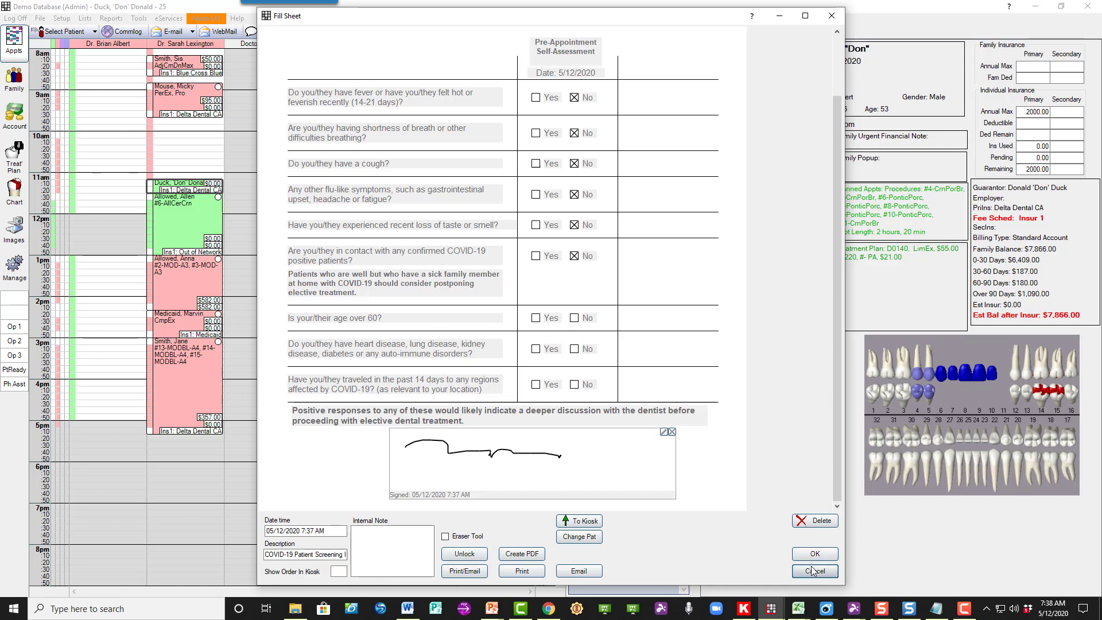
left_click(701, 470)
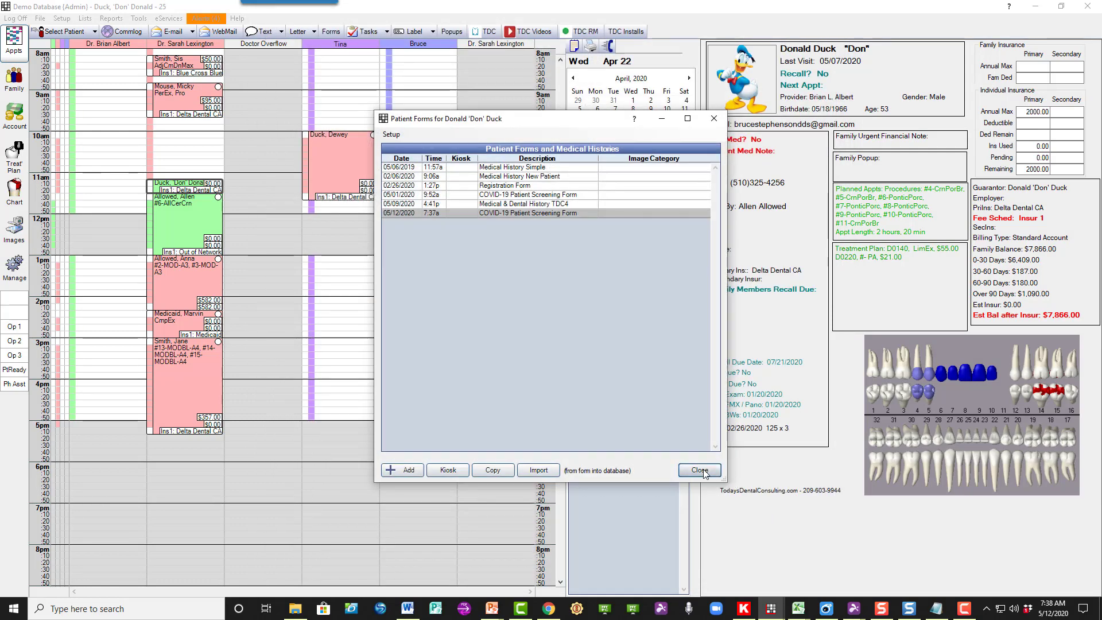
Open the patient's chart and select the 05/12/2020 COVID-19 Patient Screening Form entry in the progress notes
left_click(15, 191)
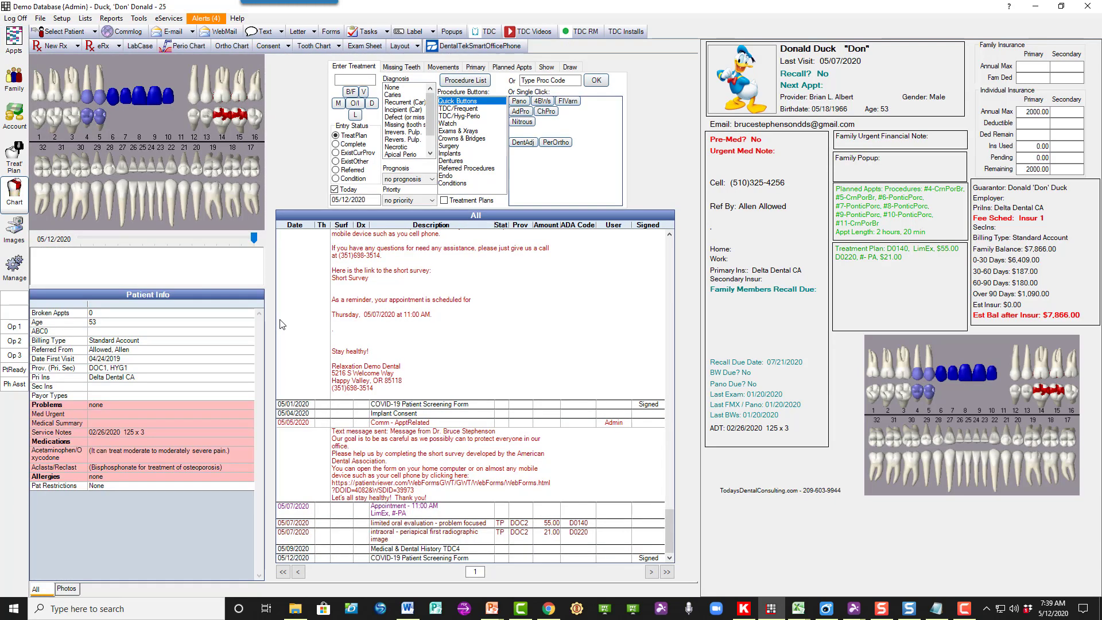
left_click(402, 557)
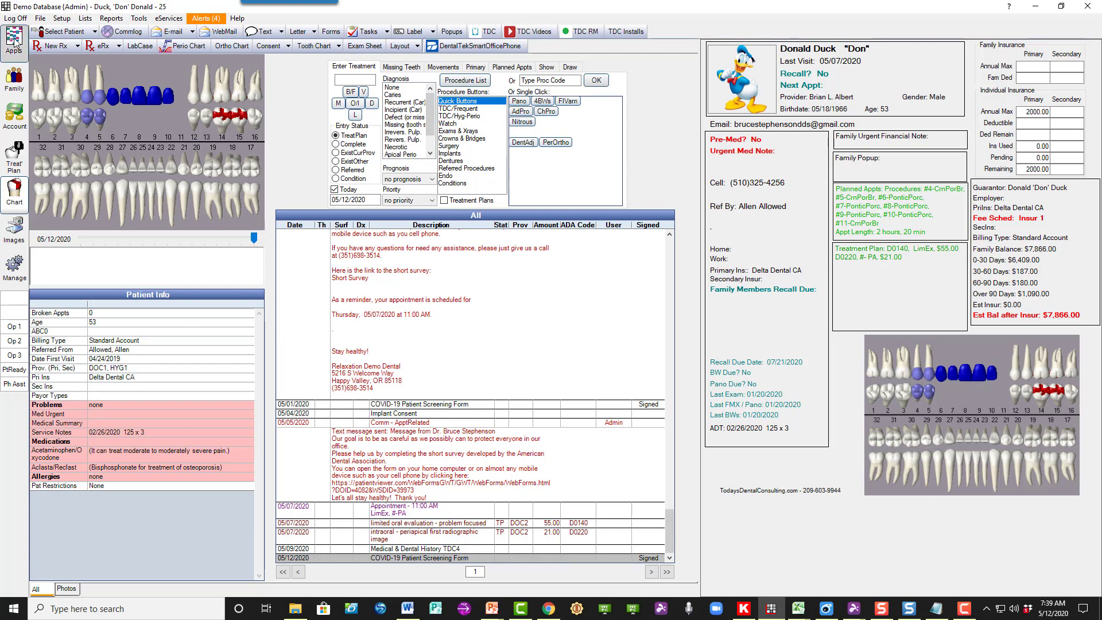
Return to the April 22 appointment schedule and start a group text message to the whole day's appointments
left_click(14, 40)
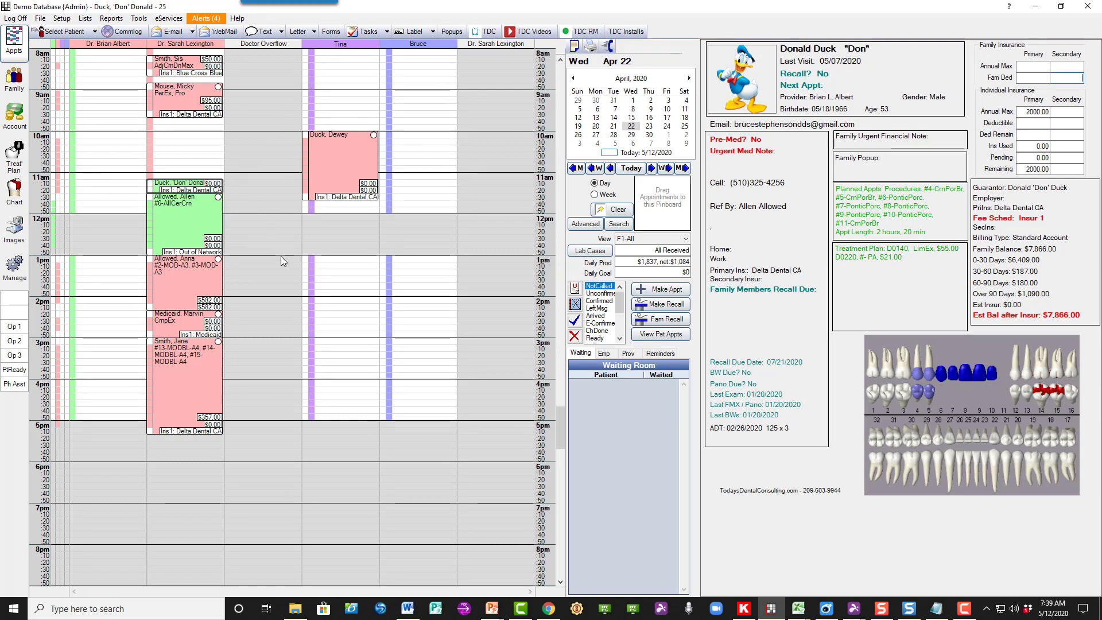
right_click(343, 274)
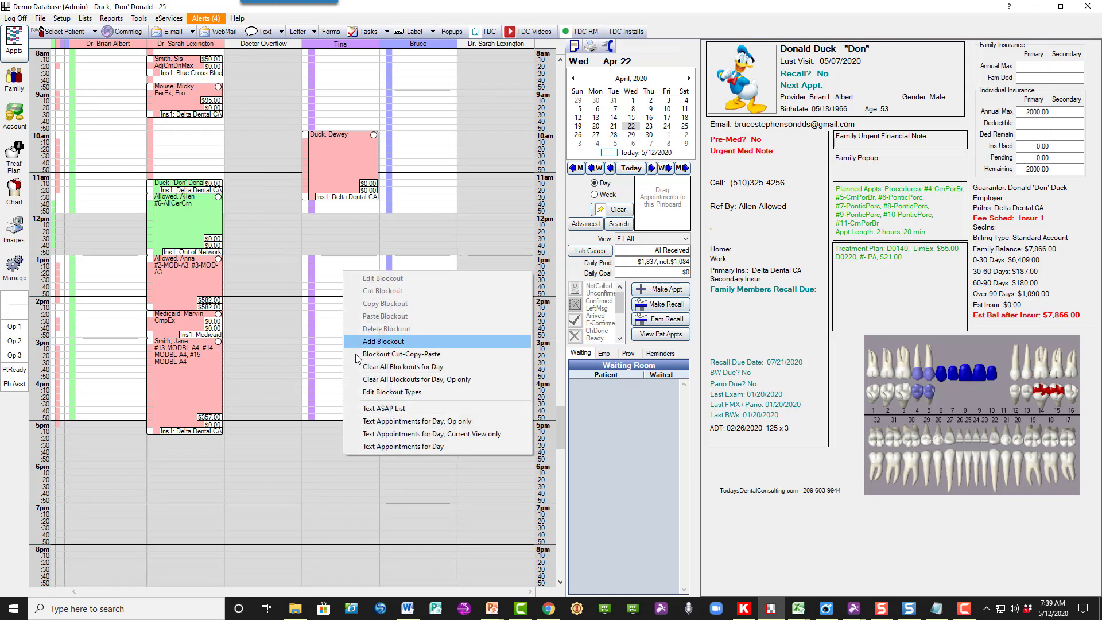
left_click(371, 445)
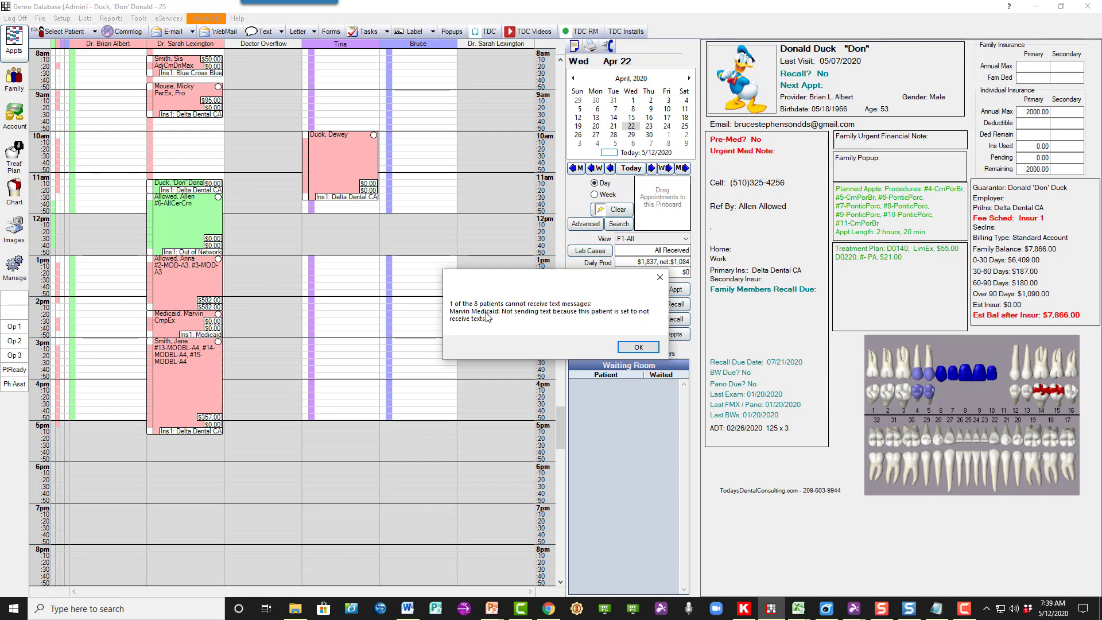
left_click(632, 347)
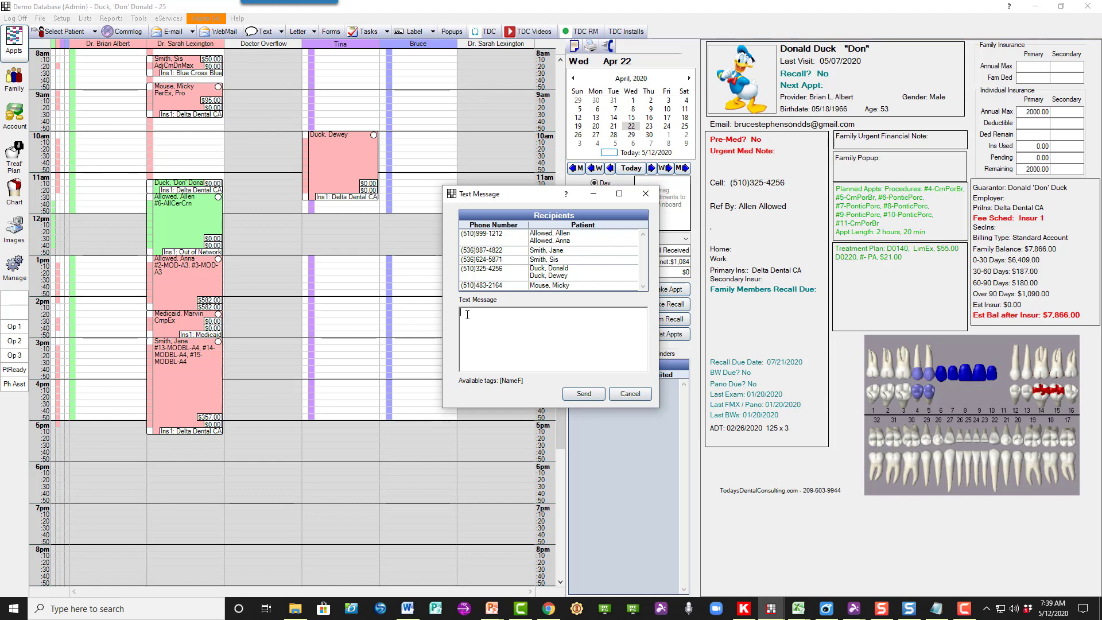
Fill the group text with the COVID-19 survey message and form link, review it, and cancel without sending
type("T")
key("ctrl+v")
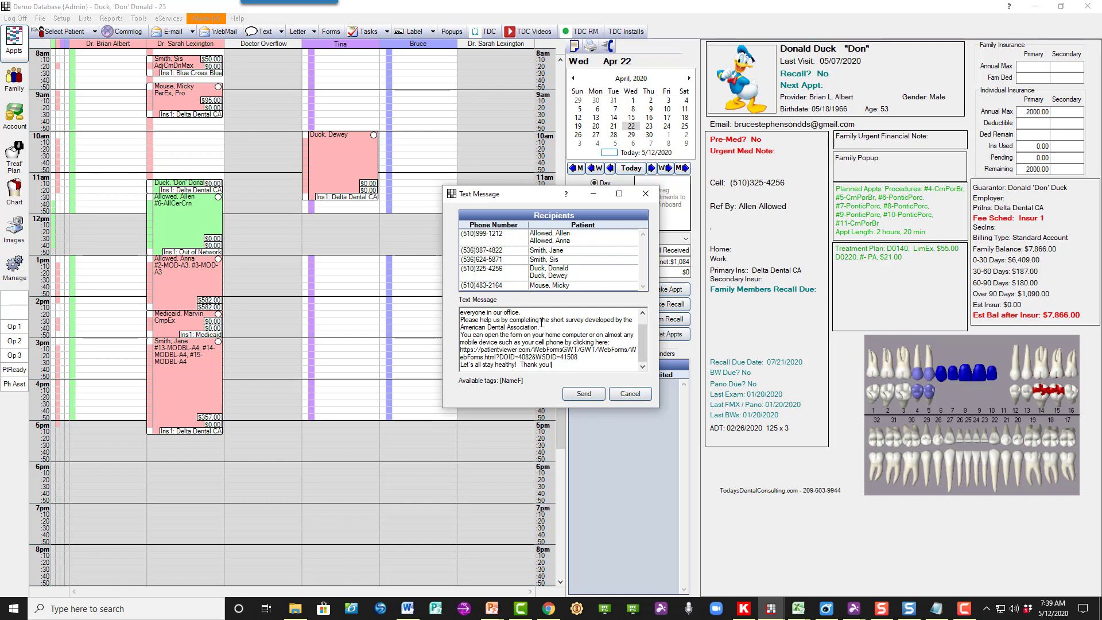
left_click_drag(645, 339, 643, 309)
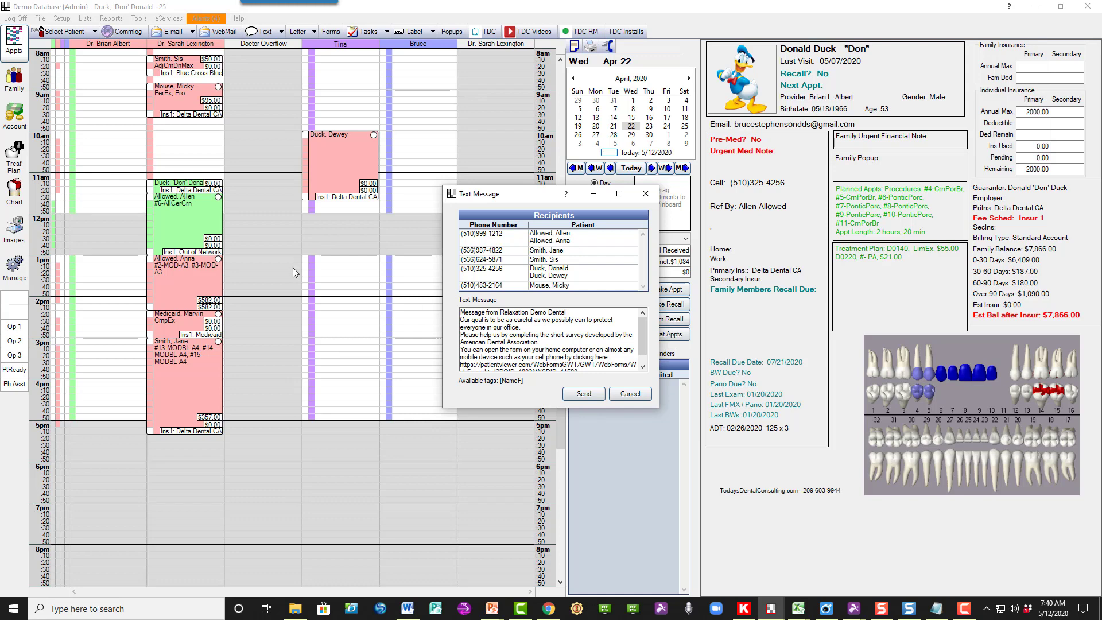
left_click(629, 395)
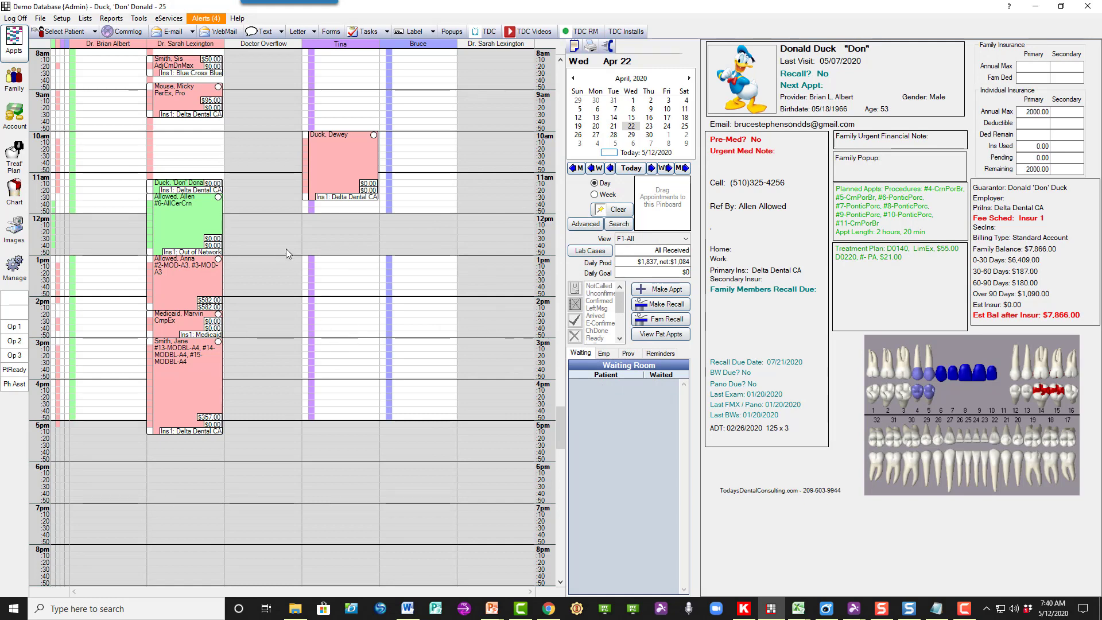
Send the selected patient a text message containing the survey invitation inserted with the quick paste abbreviation ?c
left_click(261, 31)
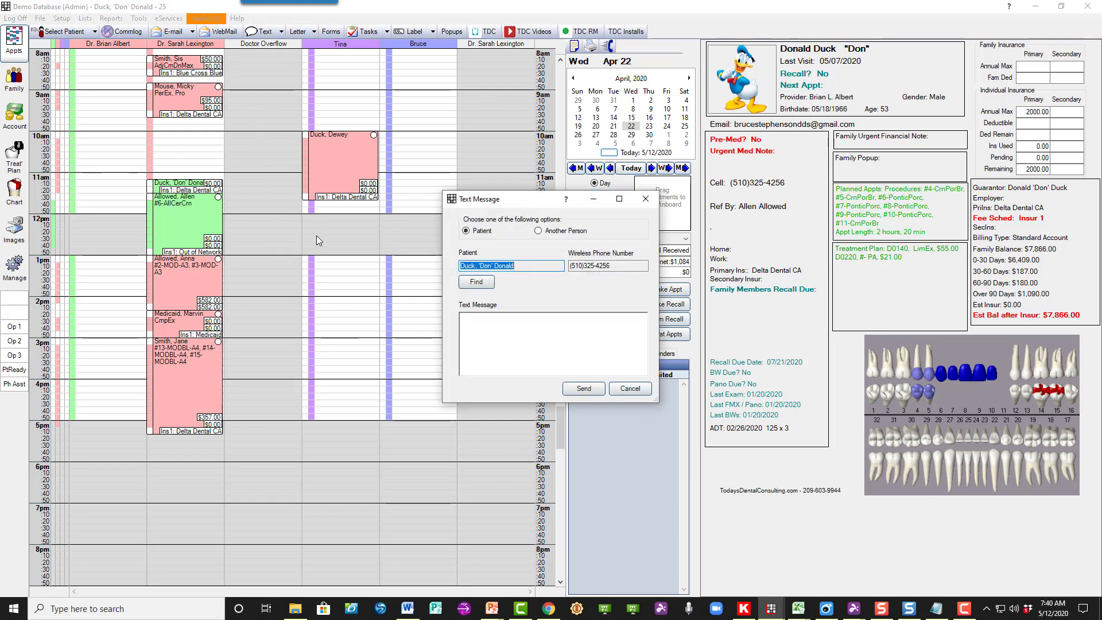
left_click(475, 318)
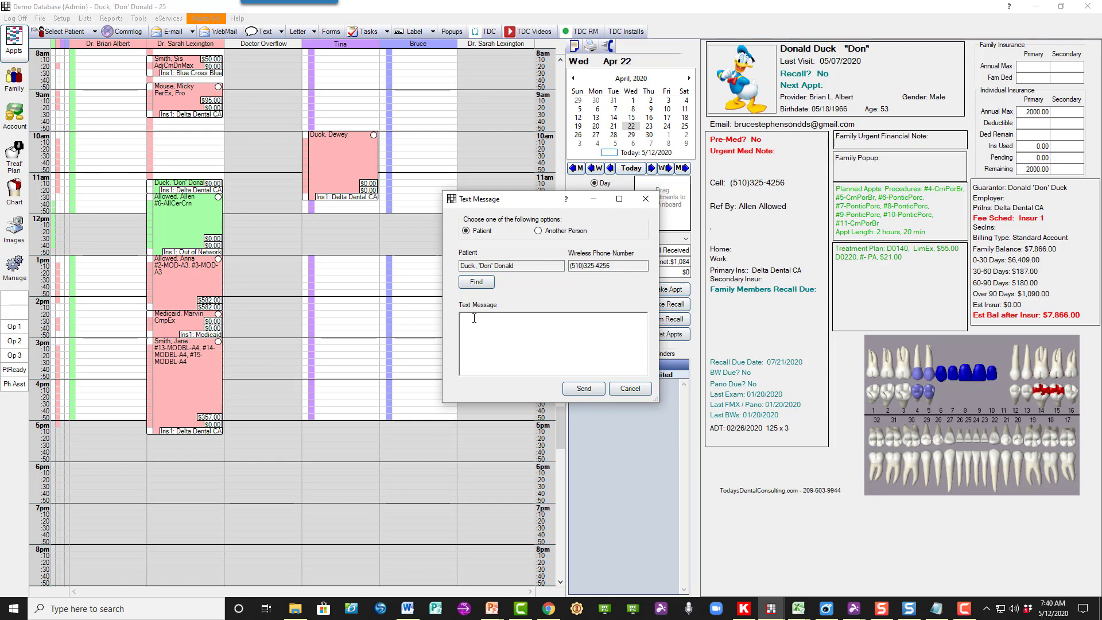
type("?c")
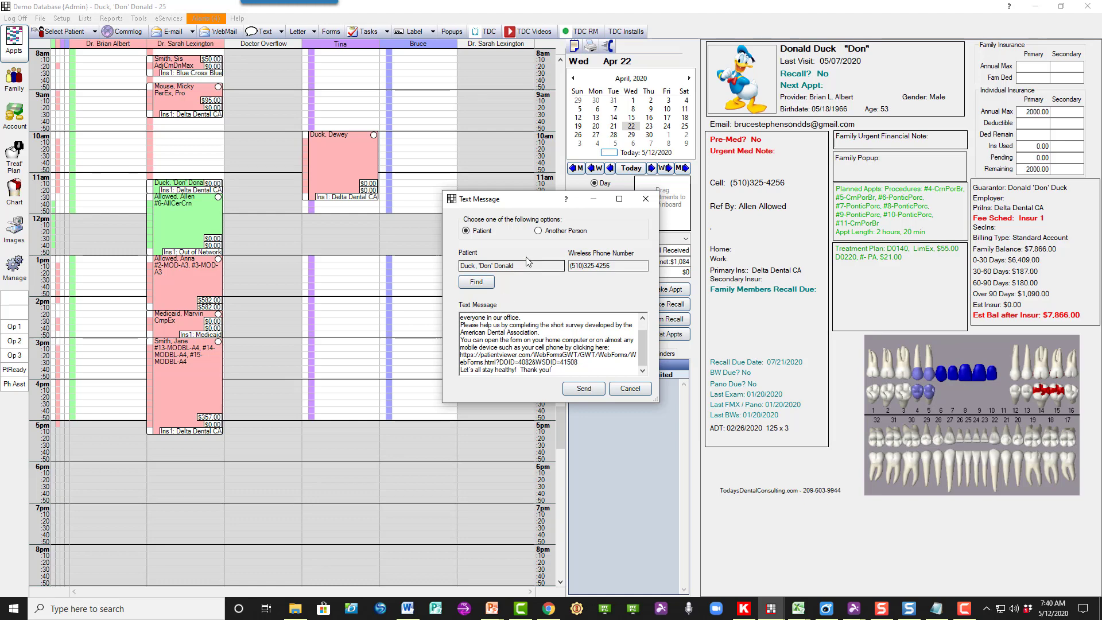
left_click(582, 389)
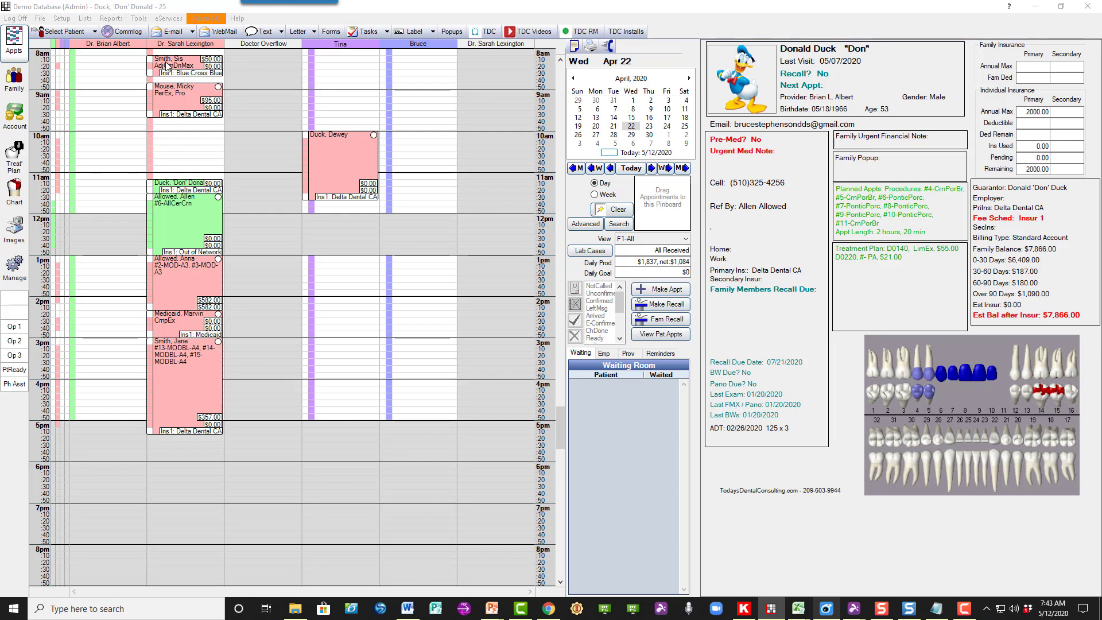
Draft an email to the patient from the COVID 19 template and cancel it without sending
left_click(174, 32)
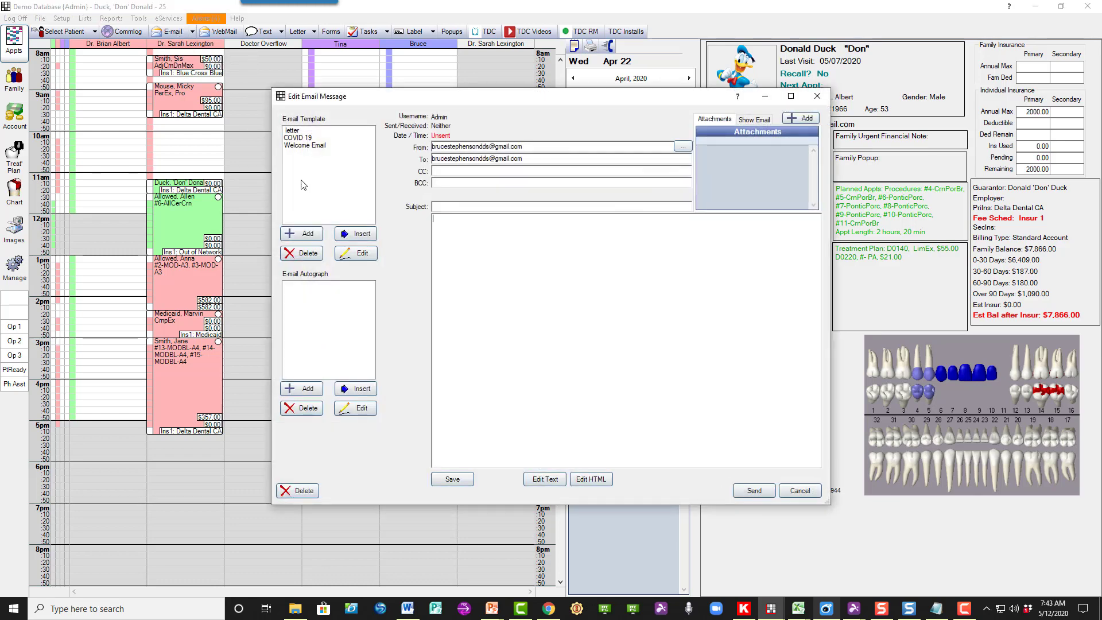
left_click(299, 139)
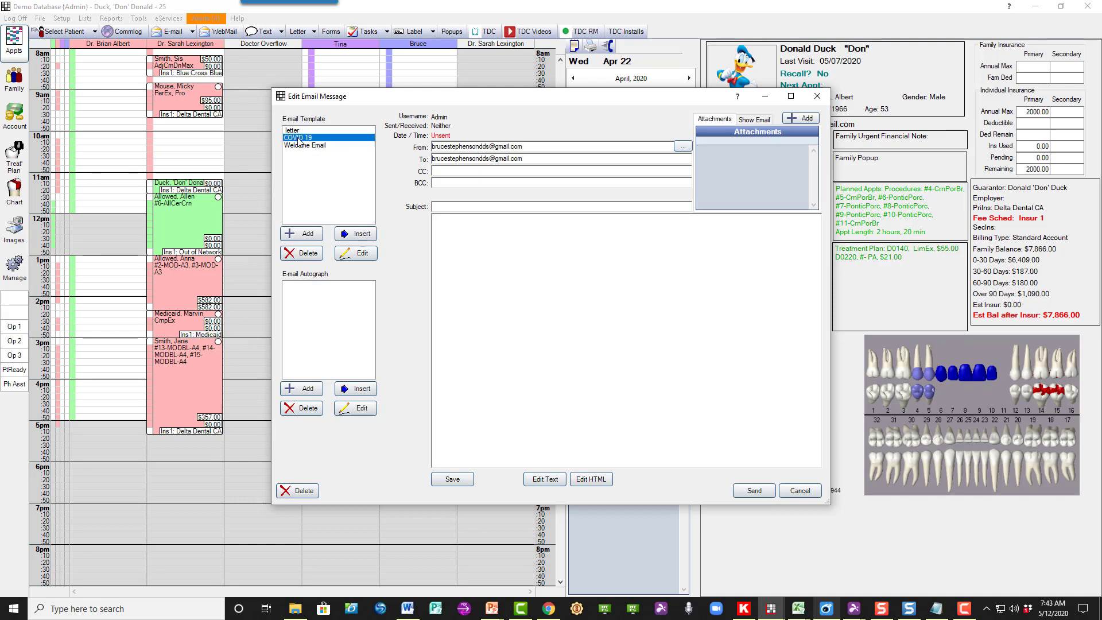
left_click(354, 234)
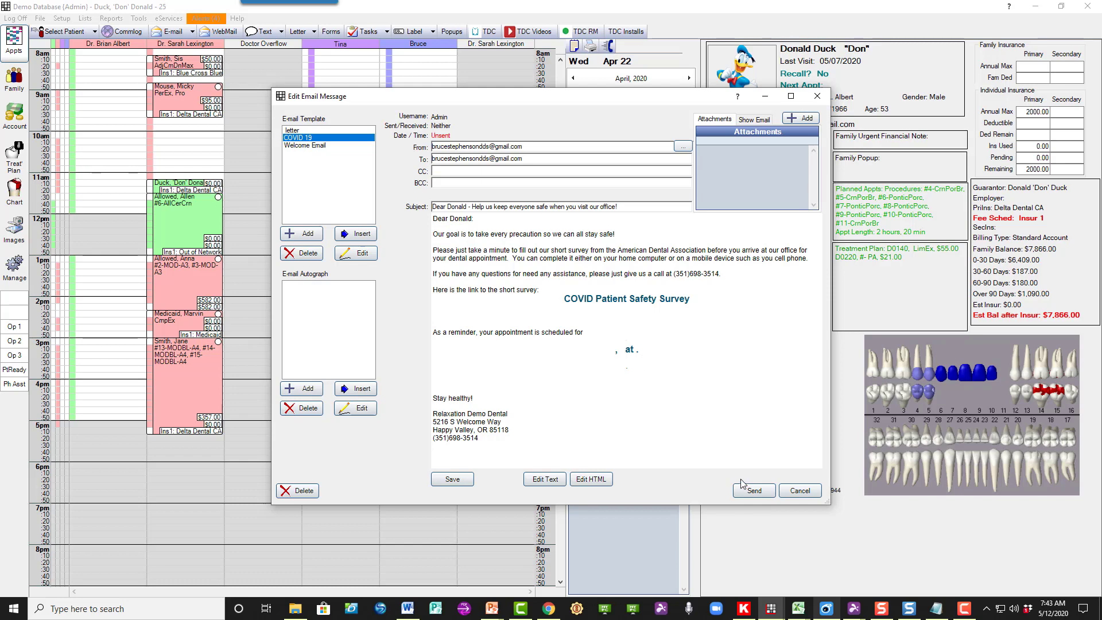
left_click(795, 489)
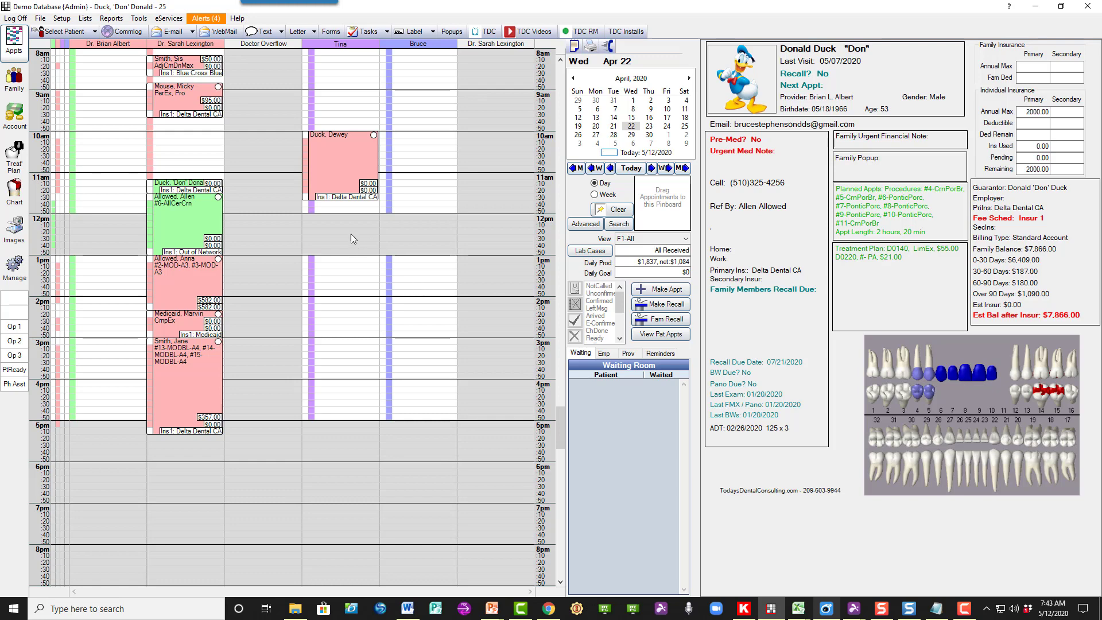
Select the 10am appointment, open the survey quick paste note in the Everywhere category and highlight its message text
left_click(333, 189)
left_click(62, 18)
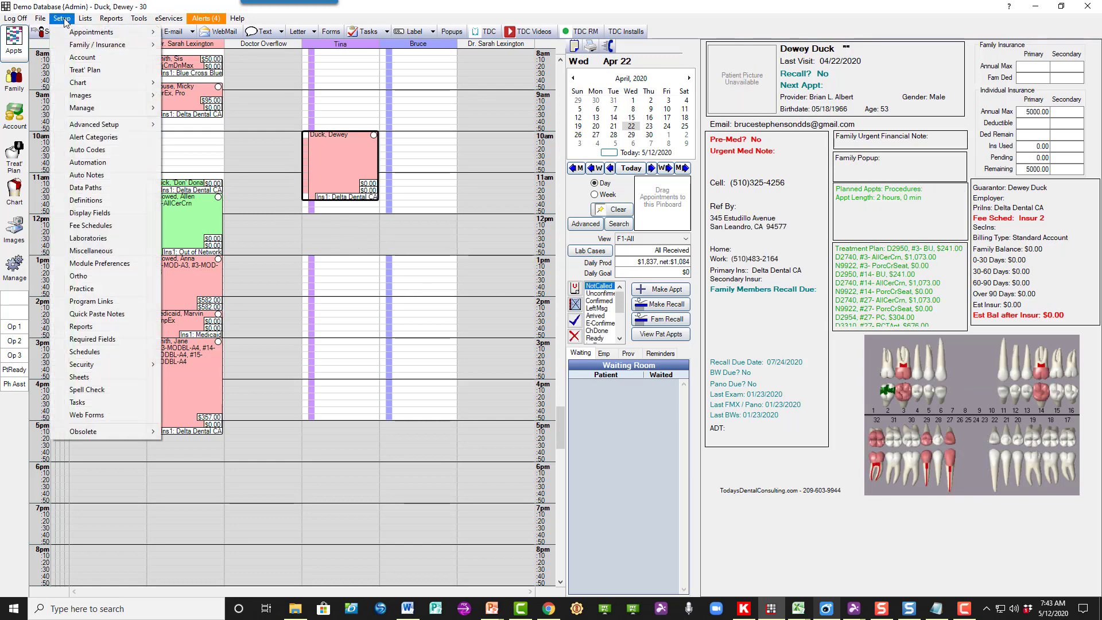
left_click(88, 314)
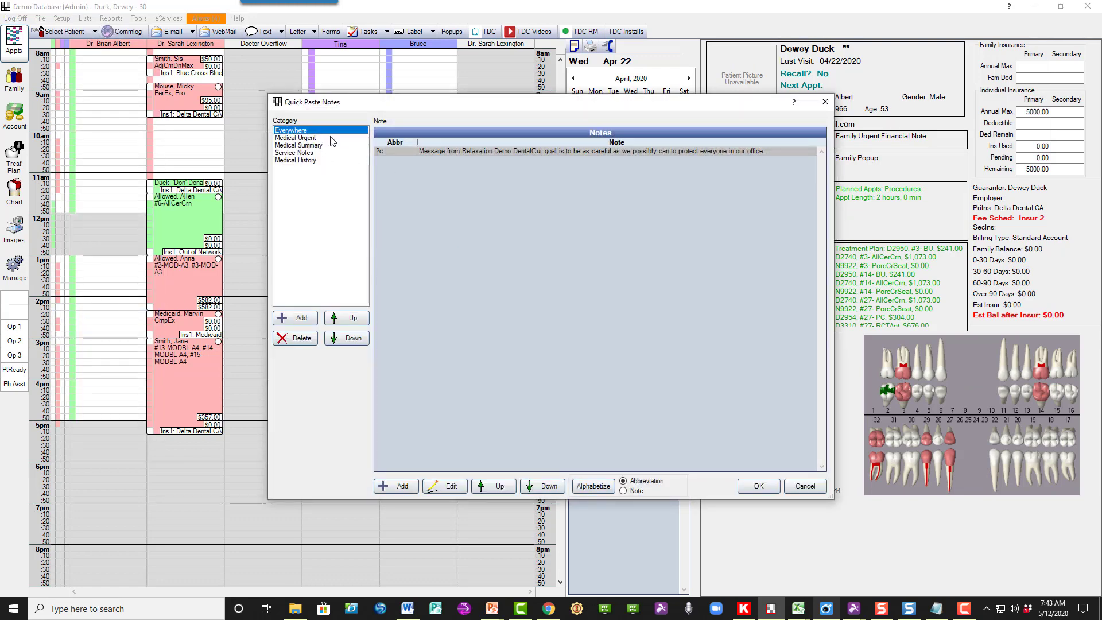
double_click(411, 151)
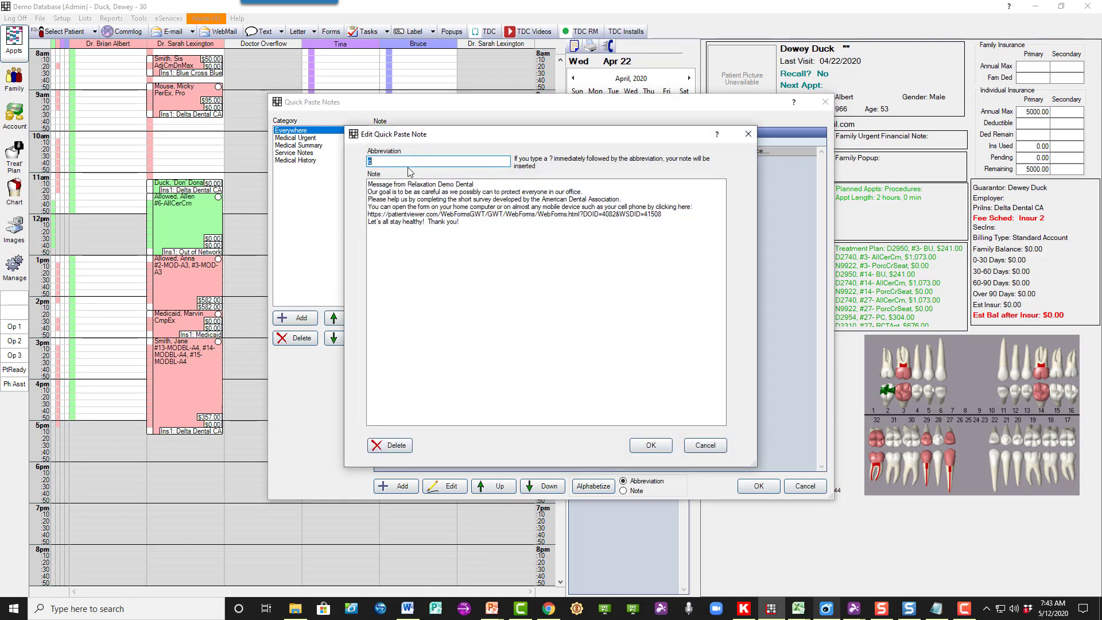
left_click_drag(471, 224, 367, 182)
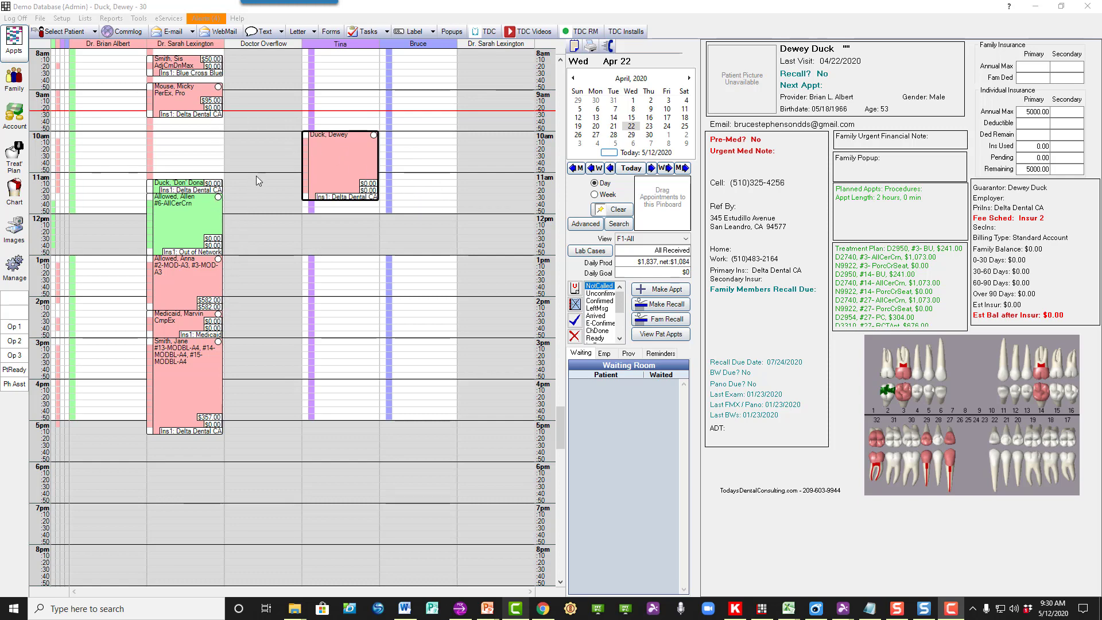
Set the 10am appointment's color to bright green and save the appointment
double_click(322, 154)
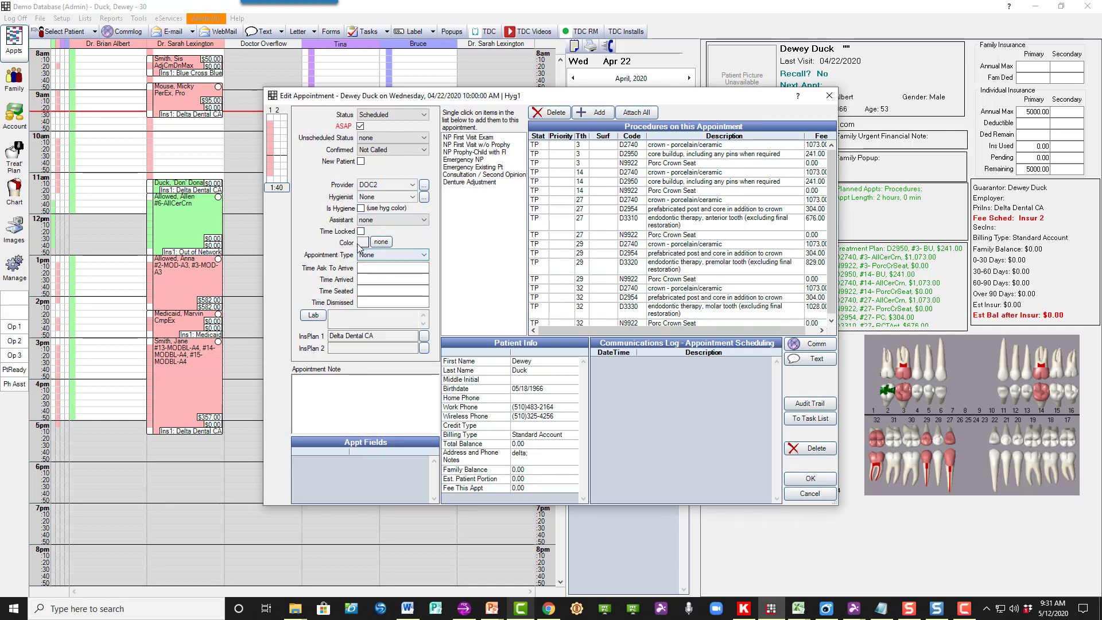
left_click(363, 241)
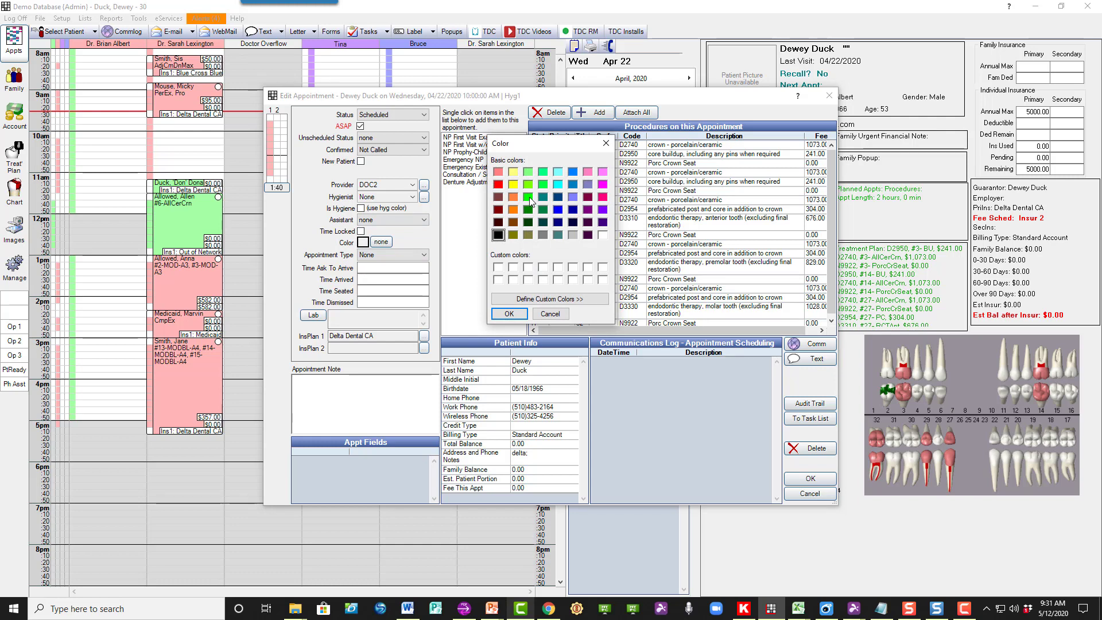
left_click(528, 197)
left_click(510, 314)
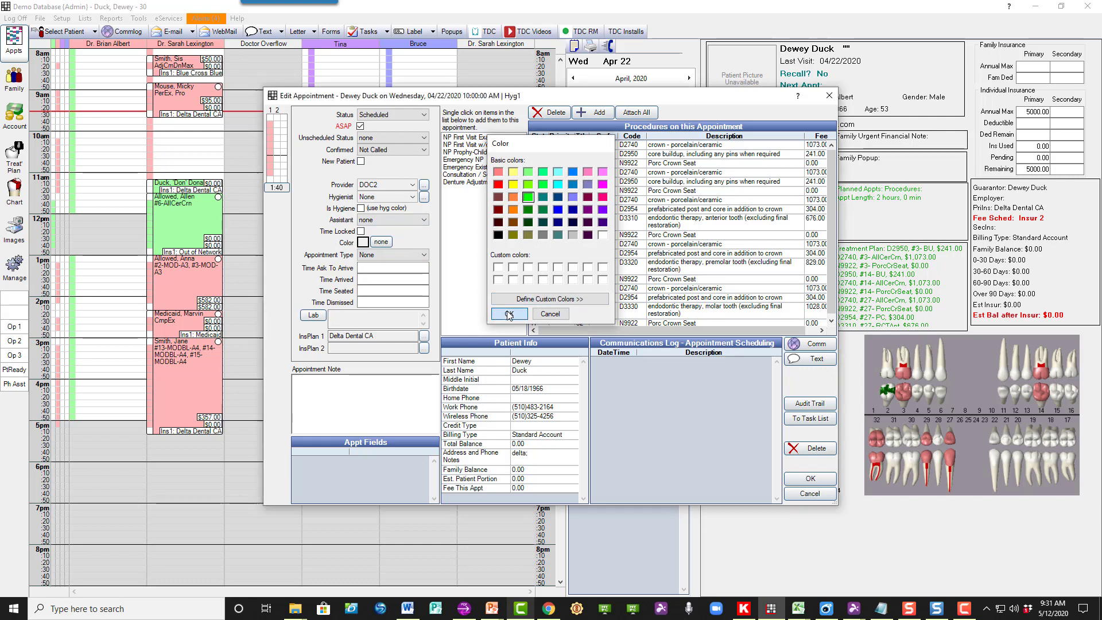
left_click(811, 480)
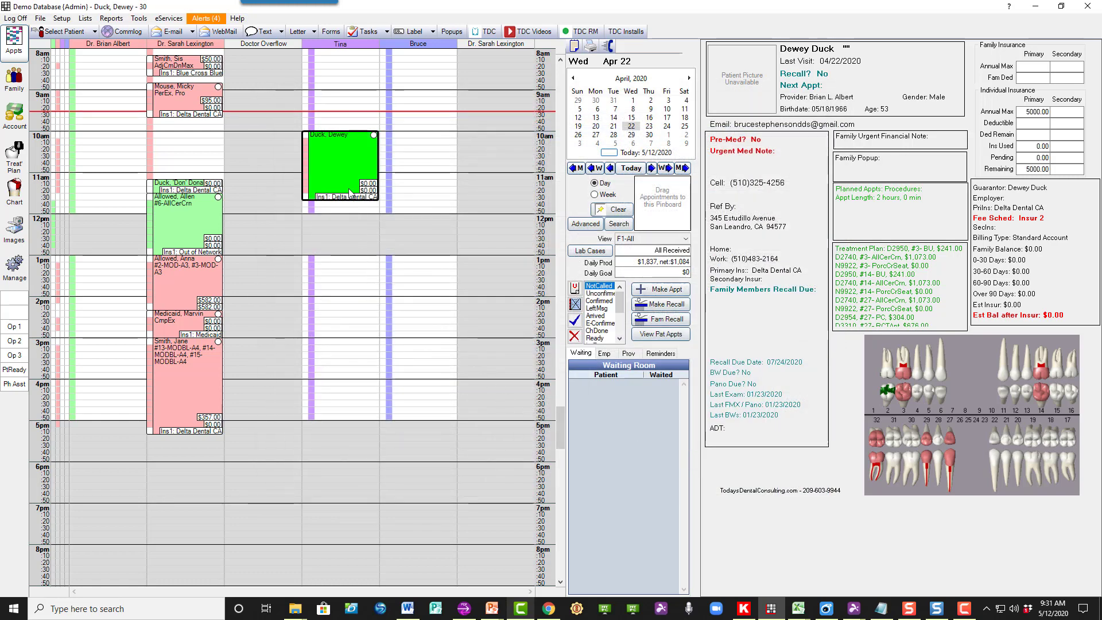